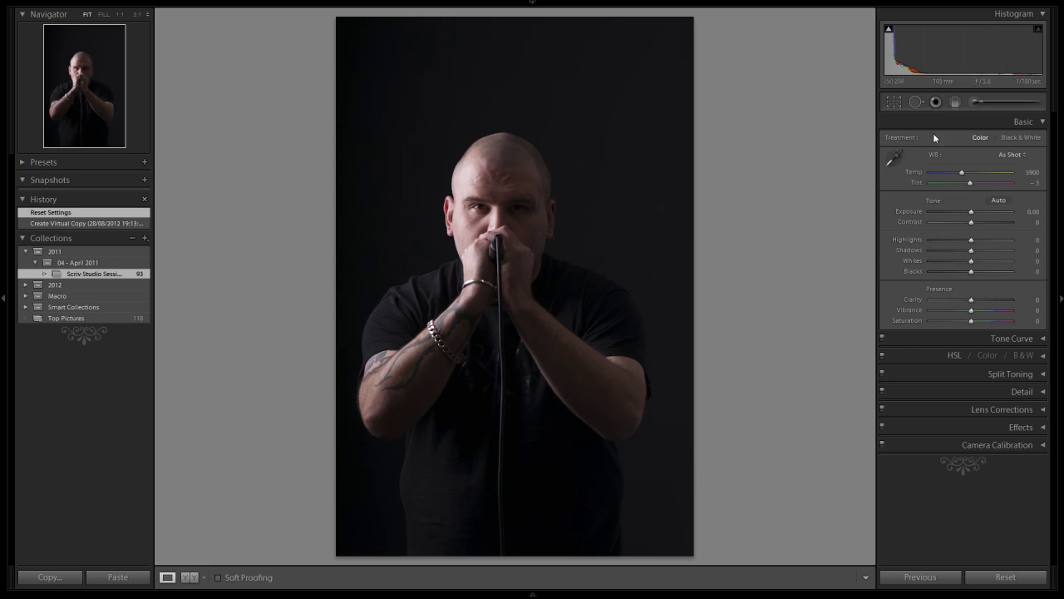
- Tighten the crop from the top-right corner at the original aspect and shift the singer lower
{"action": "left_click", "coordinate": [894, 102]}
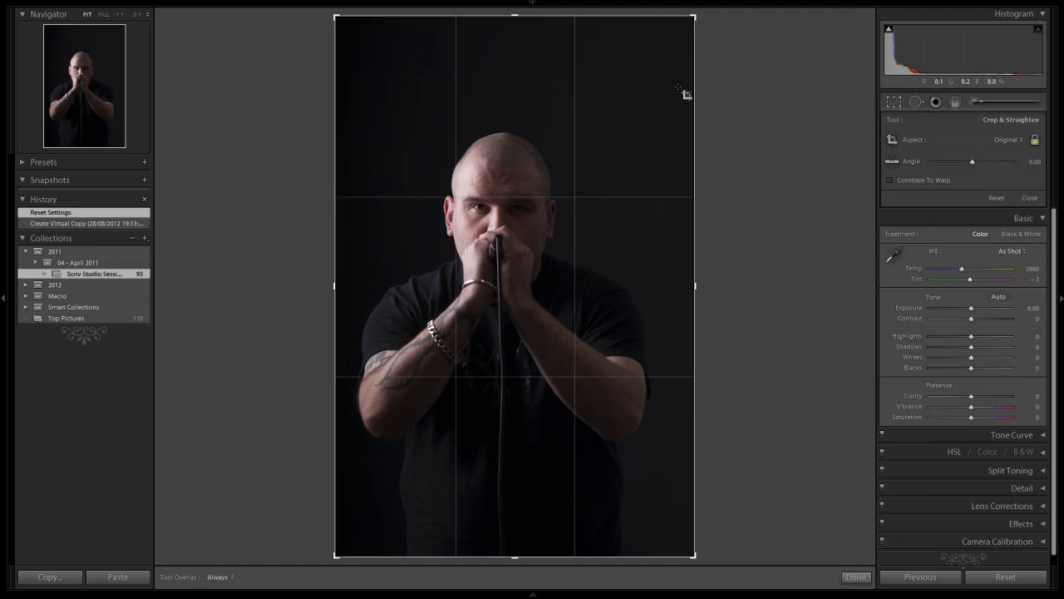
{"action": "left_click_drag", "start_coordinate": [694, 16], "coordinate": [686, 27]}
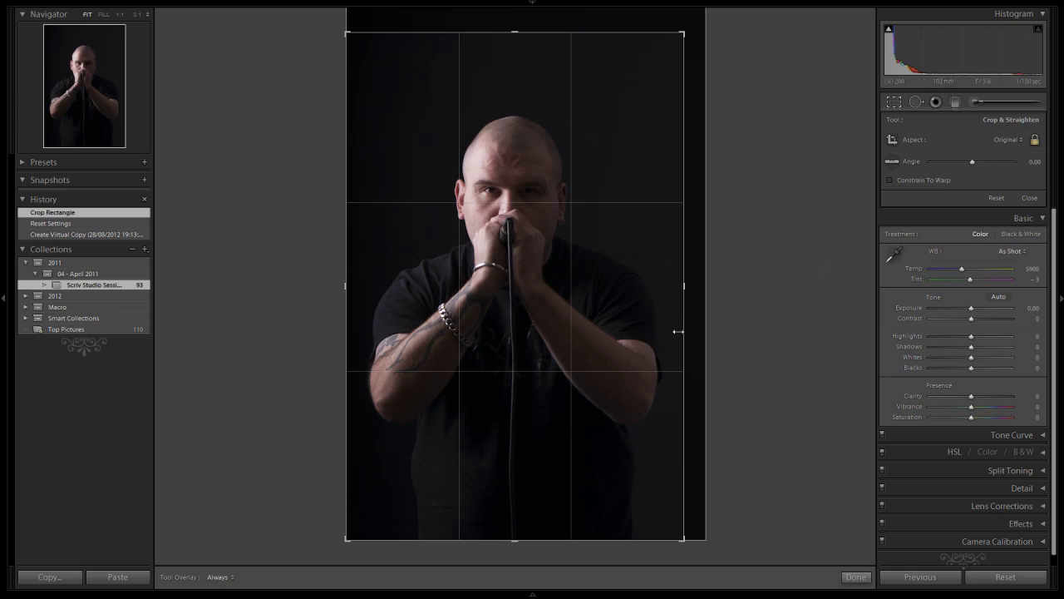
{"action": "left_click_drag", "start_coordinate": [624, 287], "coordinate": [631, 321]}
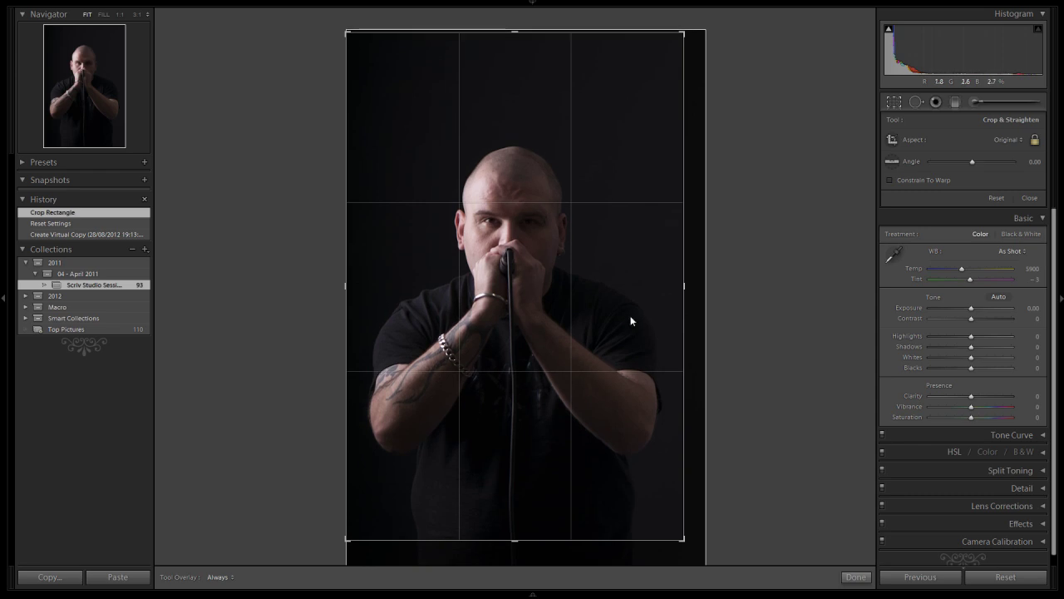
{"action": "left_click", "coordinate": [856, 580]}
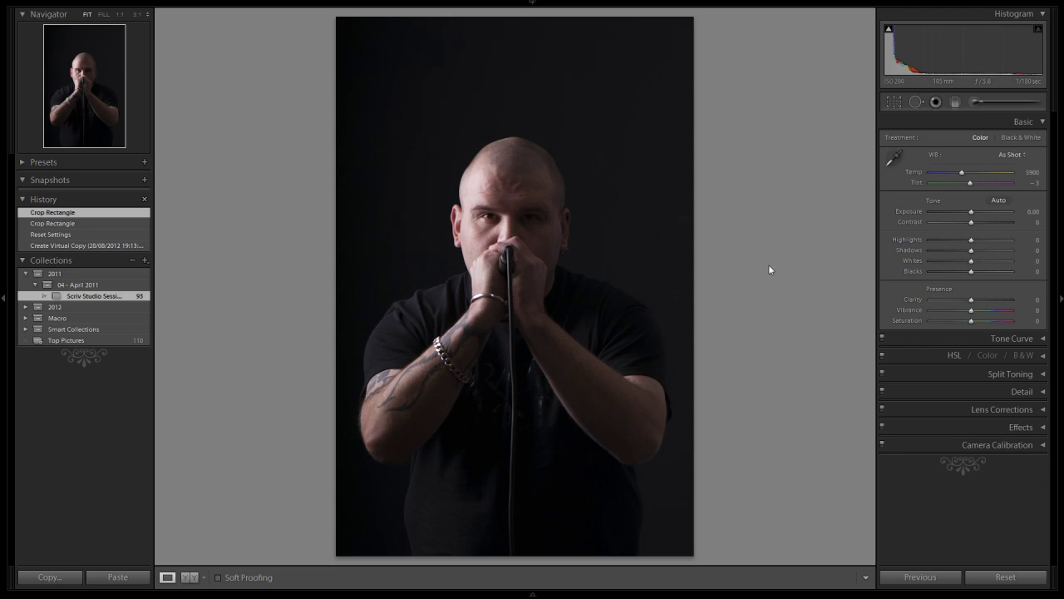
- Add a graduated filter fading in from the right edge with exposure at −2.64
{"action": "left_click", "coordinate": [954, 101]}
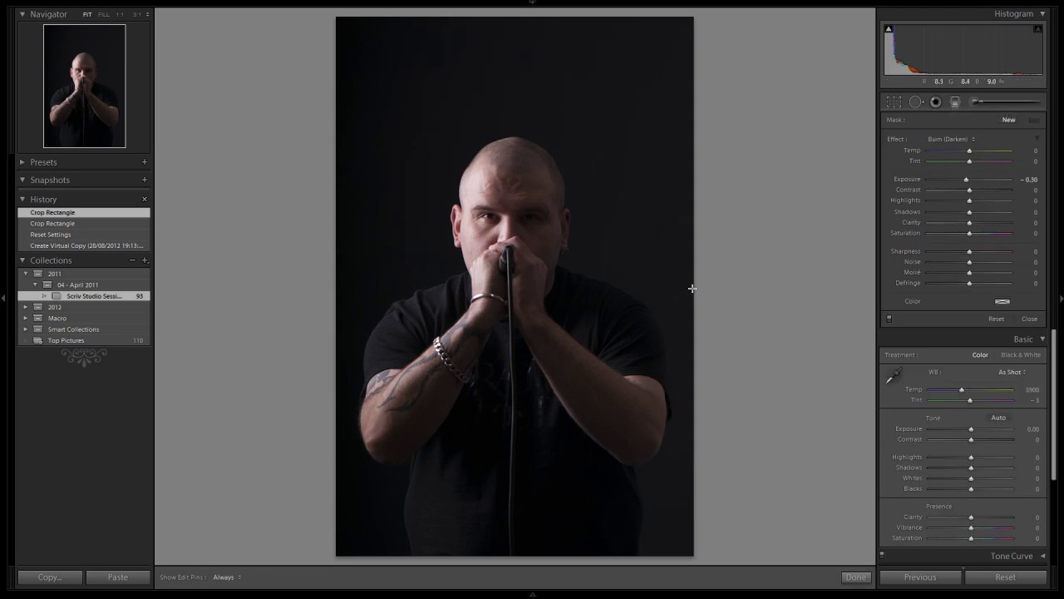
{"action": "key", "text": "shift"}
{"action": "left_click_drag", "start_coordinate": [689, 288], "coordinate": [349, 300]}
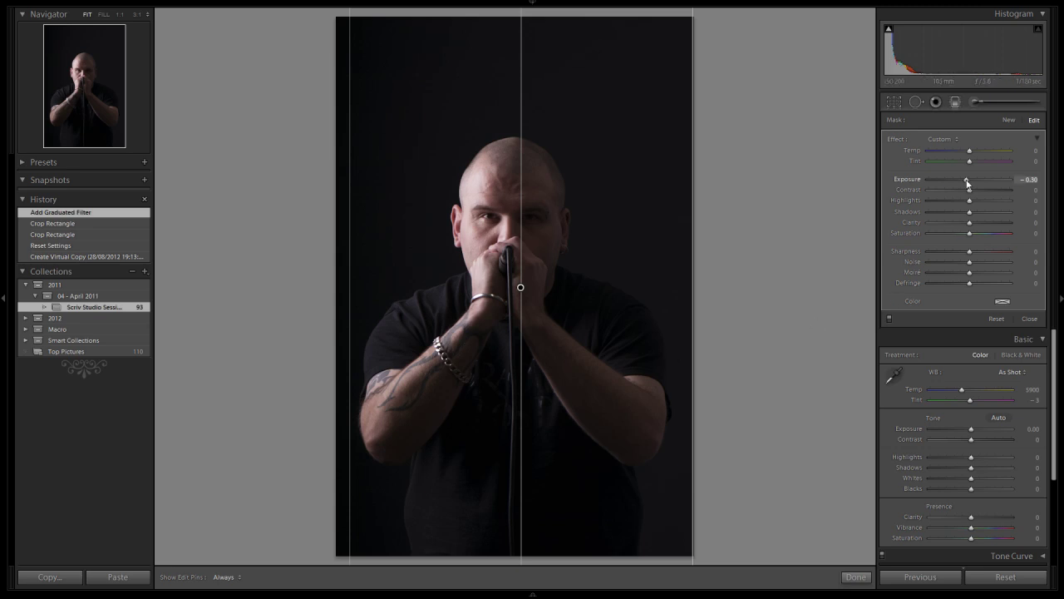
{"action": "left_click_drag", "start_coordinate": [967, 181], "coordinate": [953, 178]}
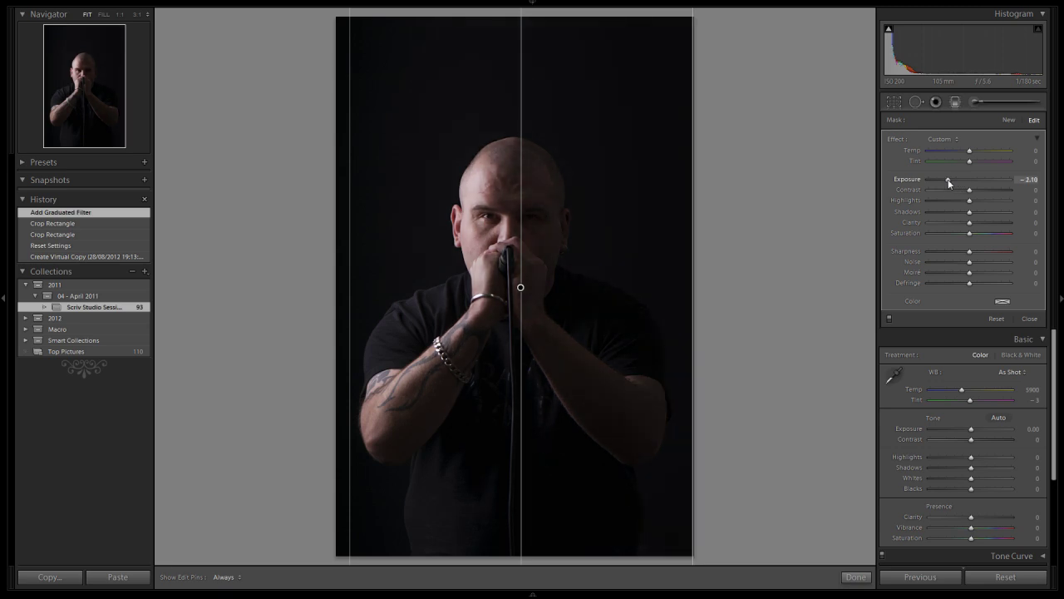
{"action": "left_click_drag", "start_coordinate": [949, 181], "coordinate": [945, 178]}
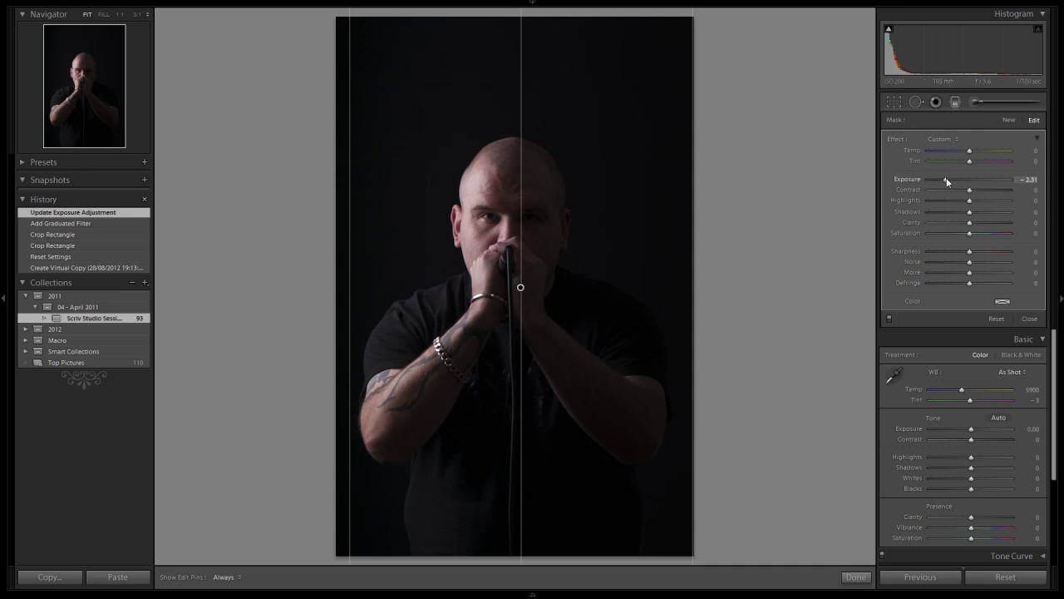
{"action": "left_click_drag", "start_coordinate": [944, 178], "coordinate": [943, 184]}
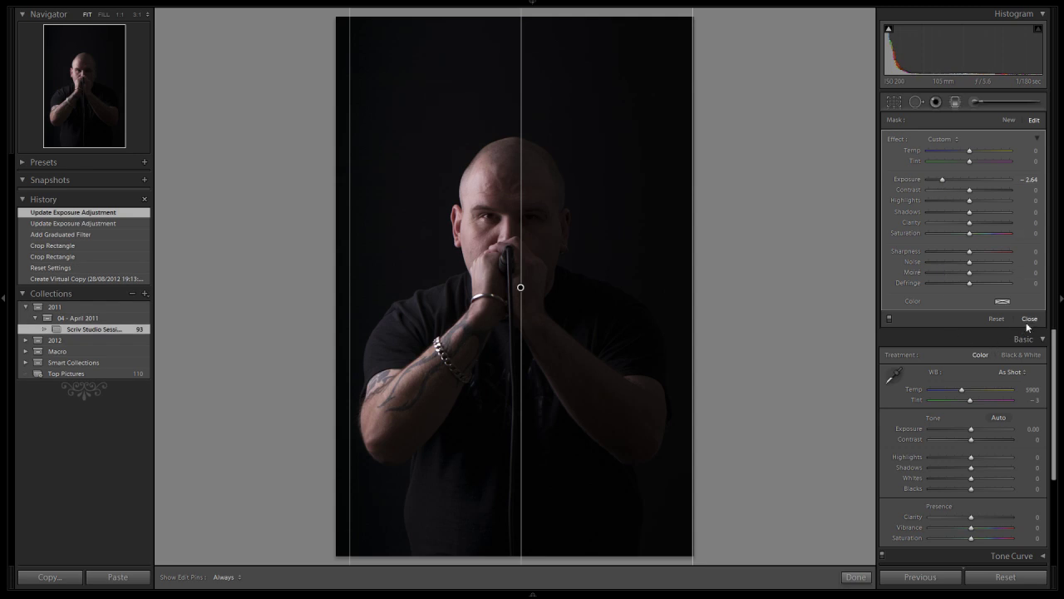
{"action": "left_click", "coordinate": [855, 577]}
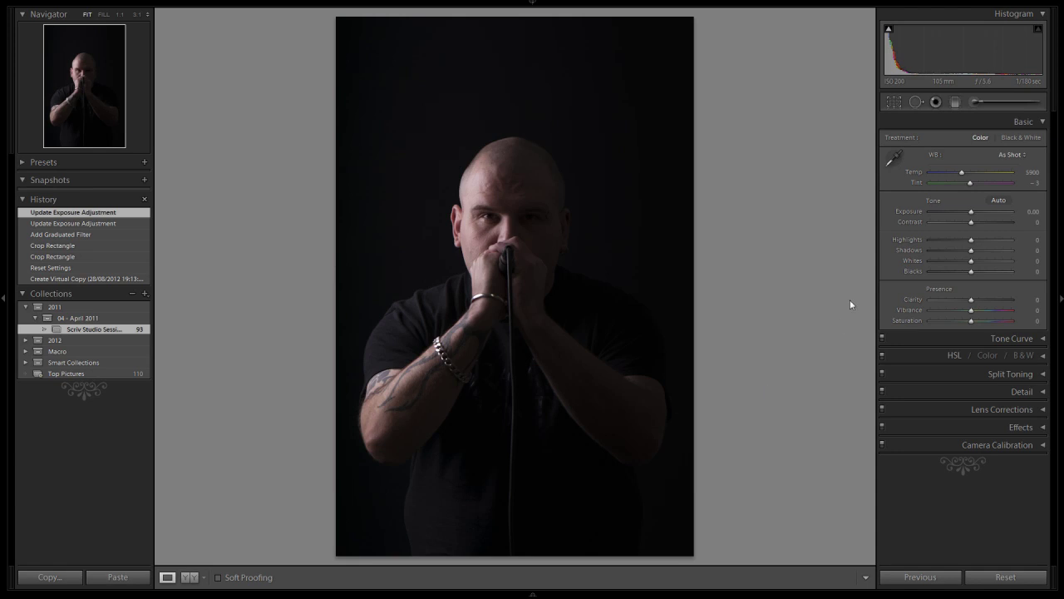
- Choose the Adjustment Brush with the Burn (Darken) effect (−0.30 exposure, size 12.0)
{"action": "left_click", "coordinate": [977, 102]}
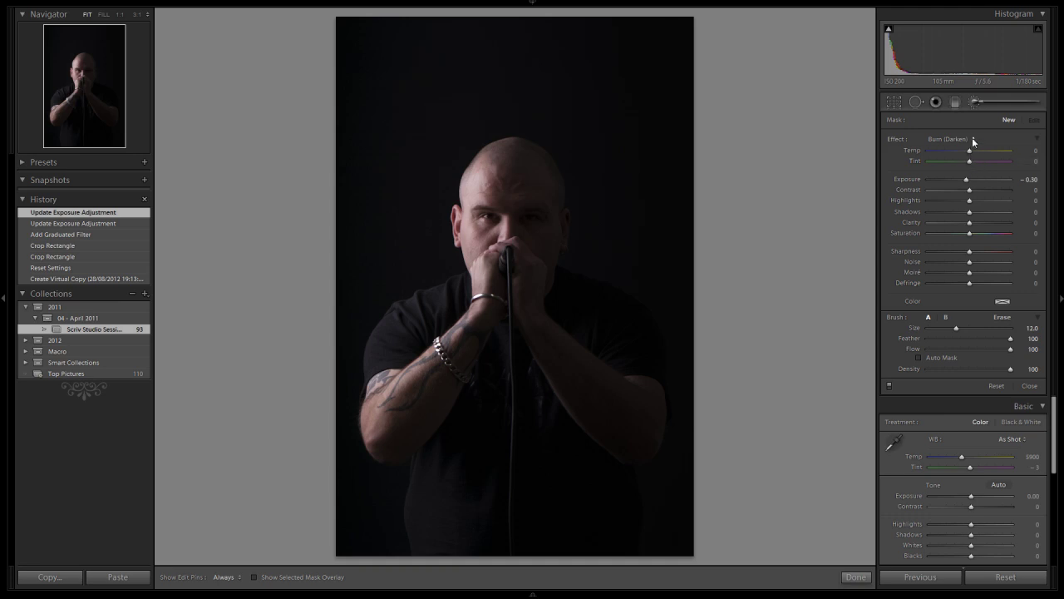
{"action": "left_click", "coordinate": [973, 141]}
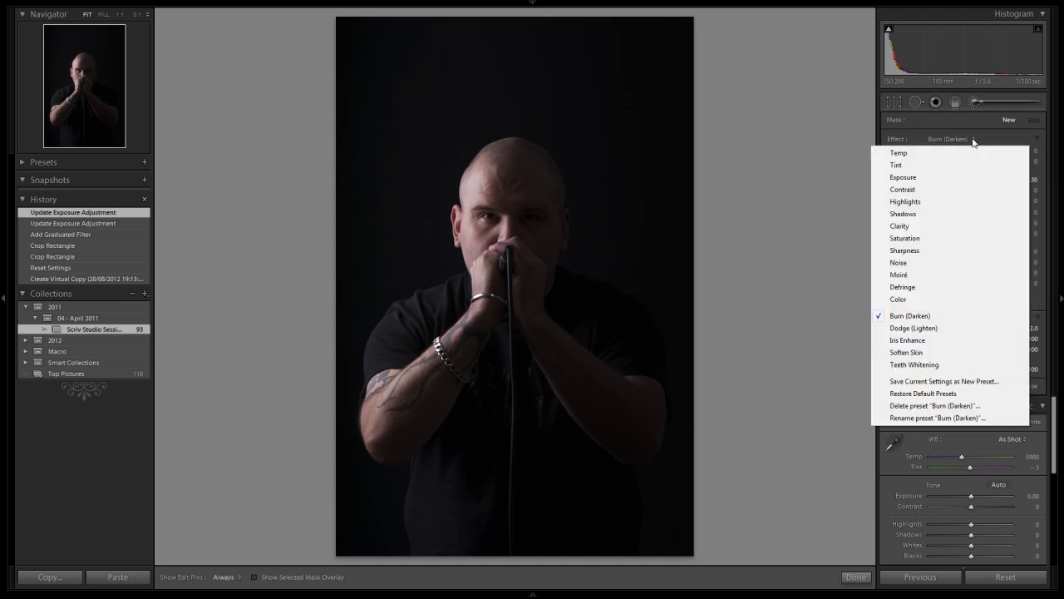
{"action": "left_click", "coordinate": [931, 316]}
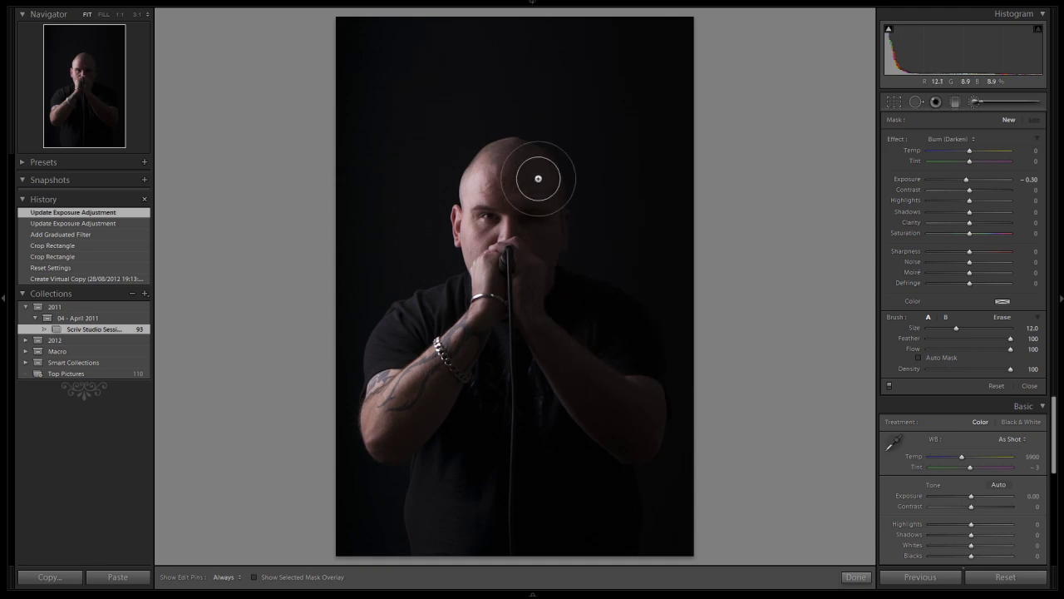
- Set the brush size to 9 and paint a first burn stroke on the singer's head
{"action": "scroll", "coordinate": [538, 179], "scroll_direction": "down", "scroll_amount": 3}
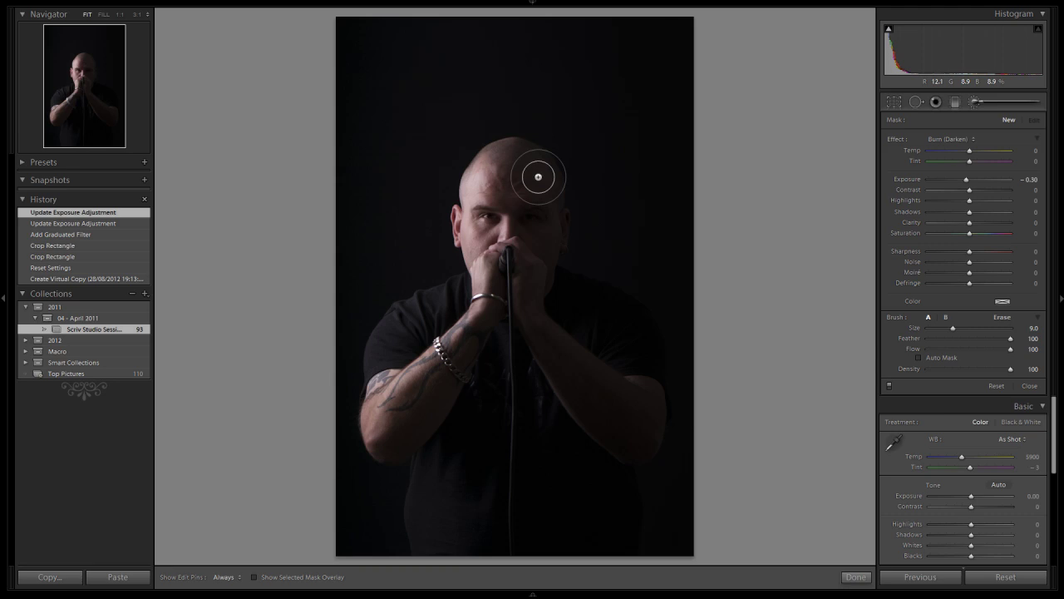
{"action": "key", "text": "h"}
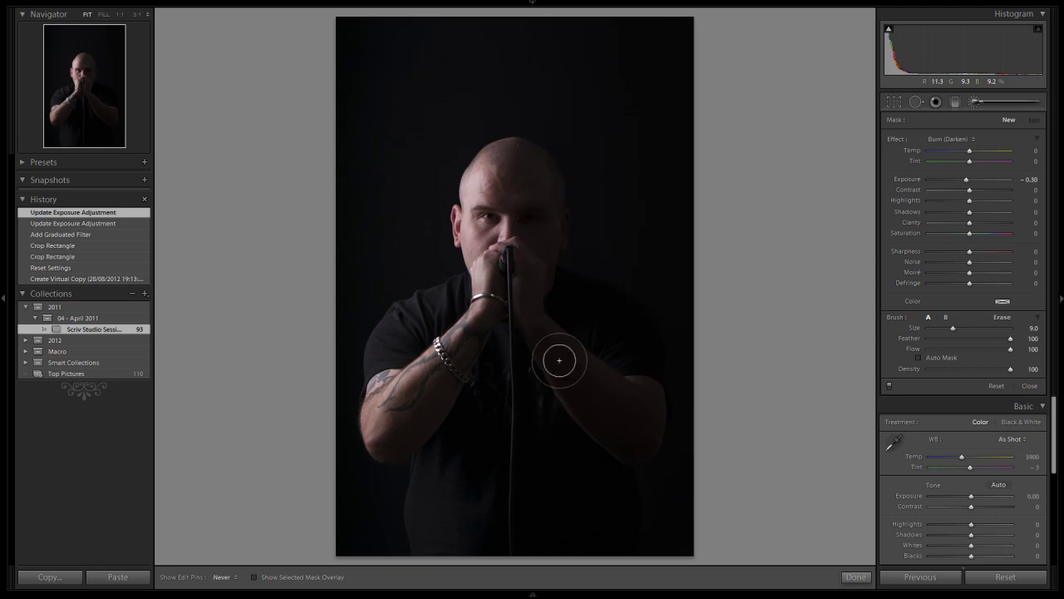
{"action": "left_click", "coordinate": [631, 390]}
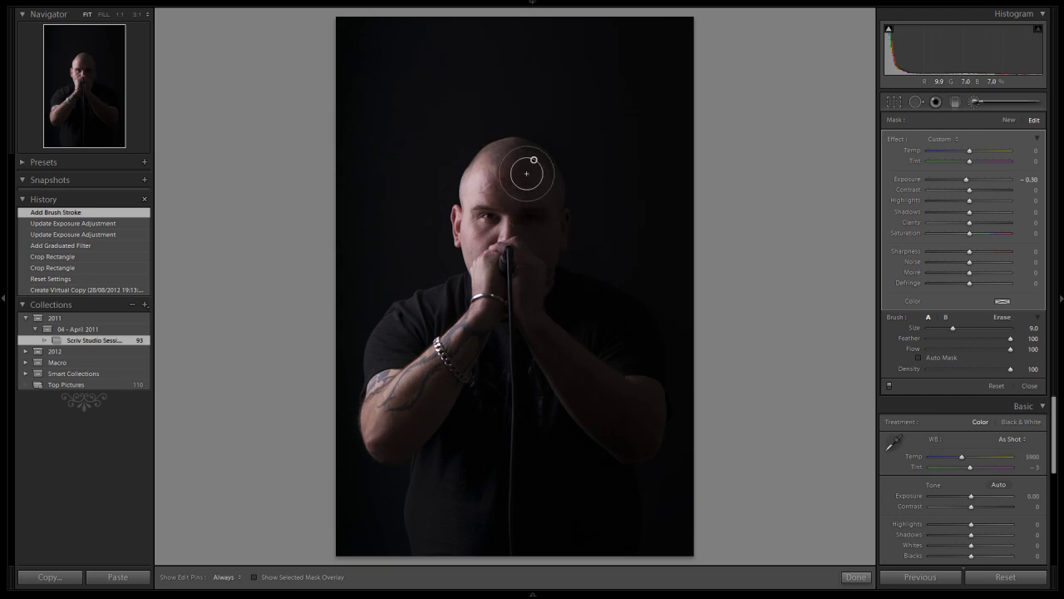
- Extend the burn over the right arm, right side of the chest and the bottom-right corner
{"action": "mouse_move", "coordinate": [532, 160]}
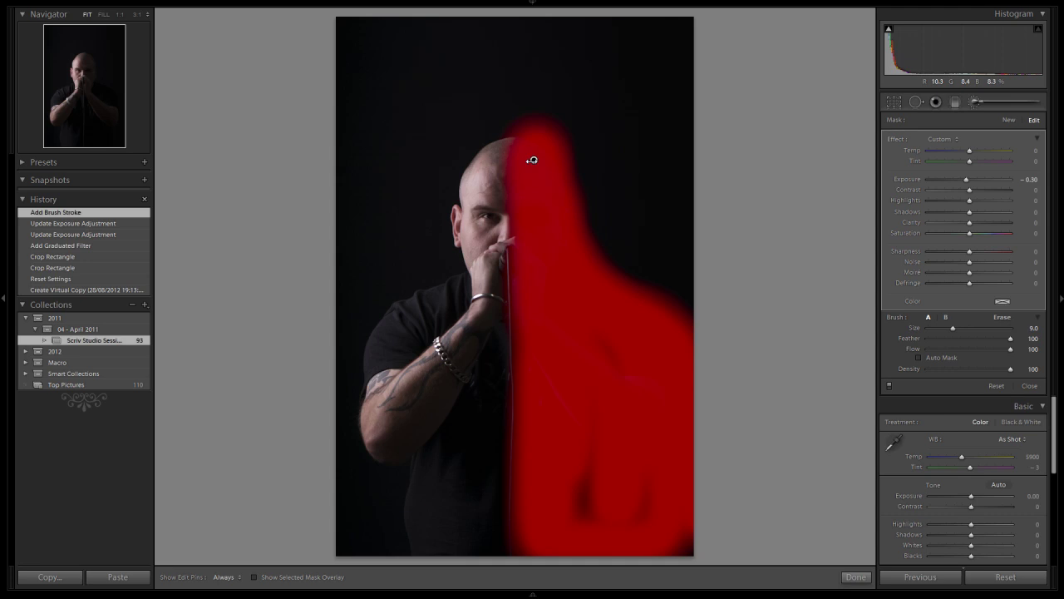
{"action": "key", "text": "h"}
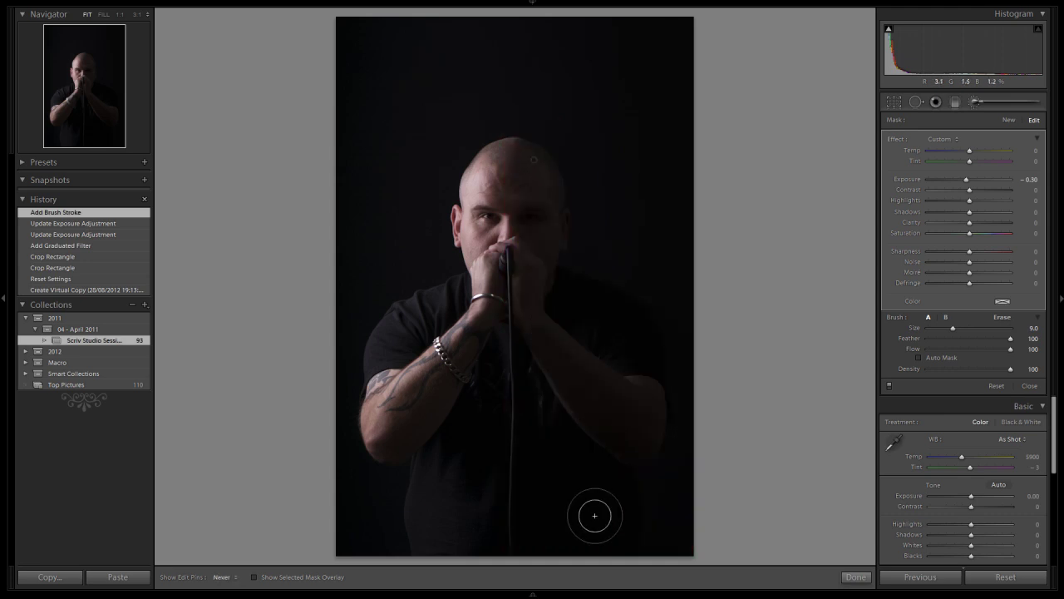
{"action": "mouse_move", "coordinate": [616, 432]}
{"action": "left_mouse_down"}
{"action": "mouse_move", "coordinate": [611, 515]}
{"action": "mouse_move", "coordinate": [583, 438]}
{"action": "mouse_move", "coordinate": [628, 435]}
{"action": "mouse_move", "coordinate": [608, 487]}
{"action": "mouse_move", "coordinate": [582, 463]}
{"action": "mouse_move", "coordinate": [550, 282]}
{"action": "left_mouse_up"}
{"action": "key", "text": "h"}
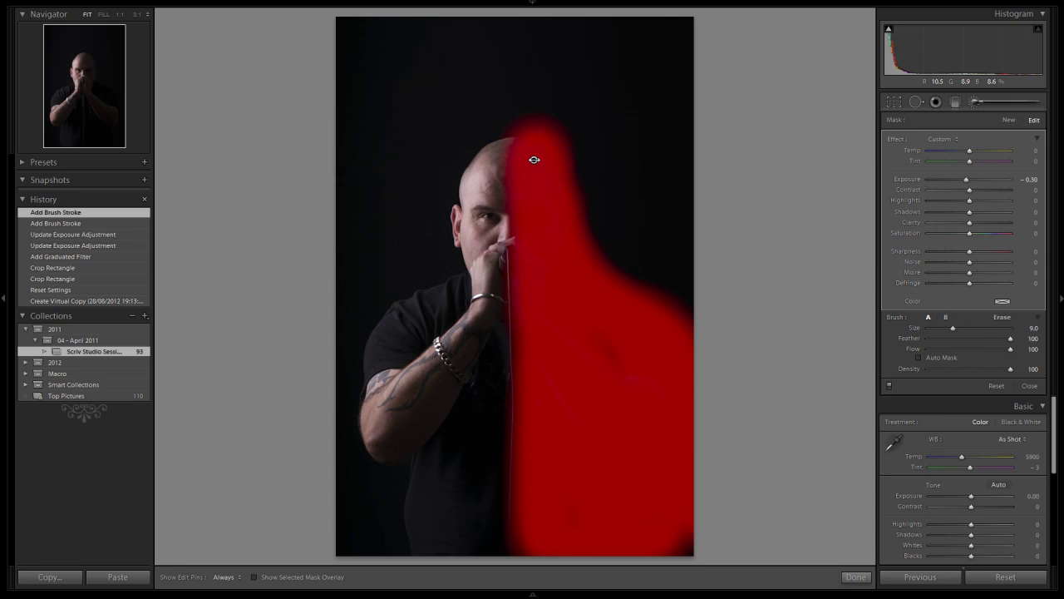
{"action": "key", "text": "h"}
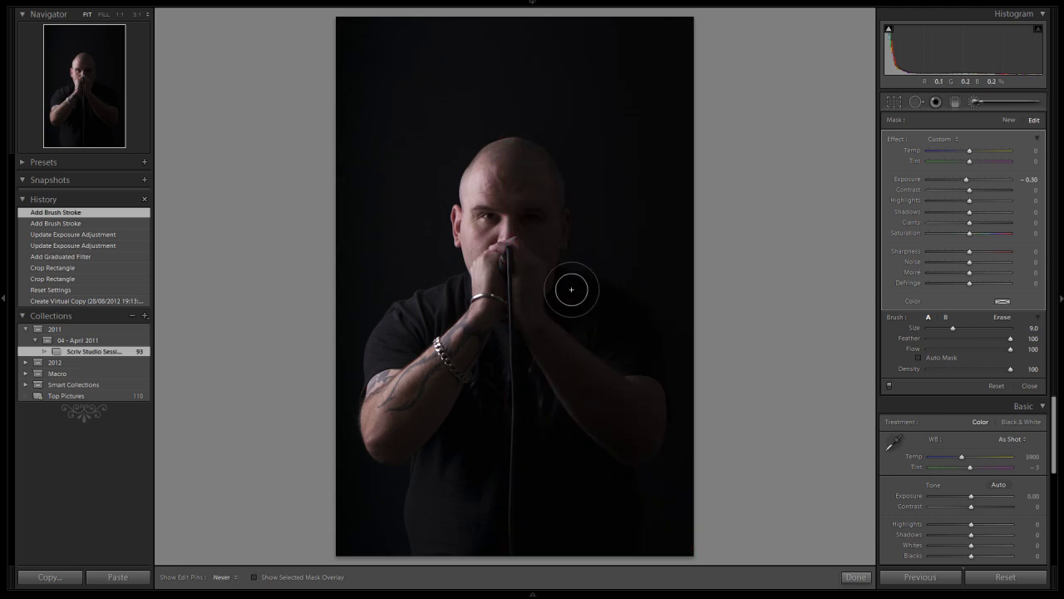
{"action": "mouse_move", "coordinate": [571, 289]}
{"action": "left_mouse_down"}
{"action": "mouse_move", "coordinate": [551, 274]}
{"action": "mouse_move", "coordinate": [547, 241]}
{"action": "left_mouse_up"}
{"action": "key", "text": "h"}
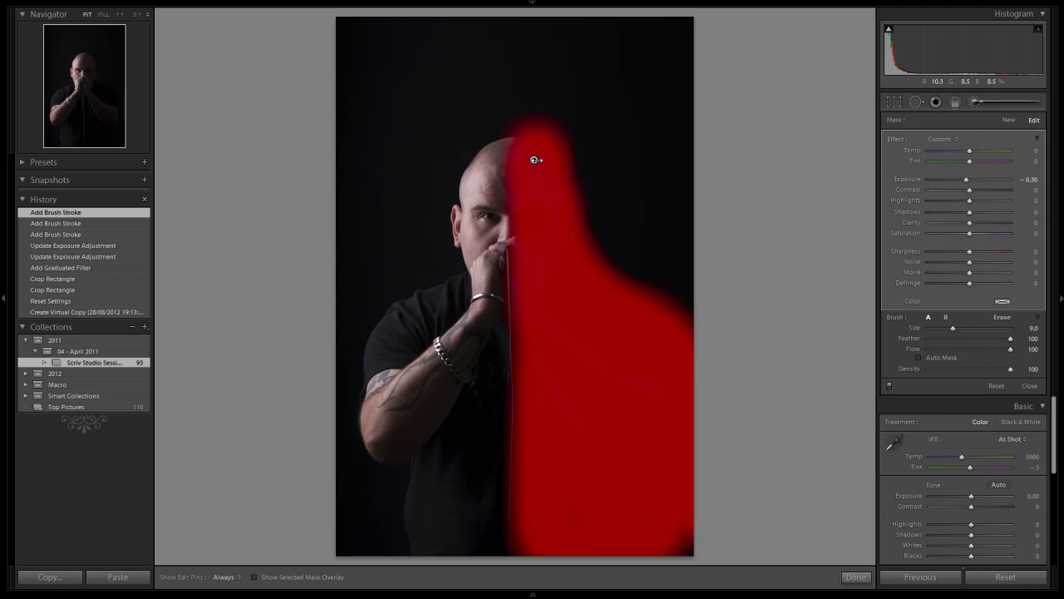
{"action": "key", "text": "h"}
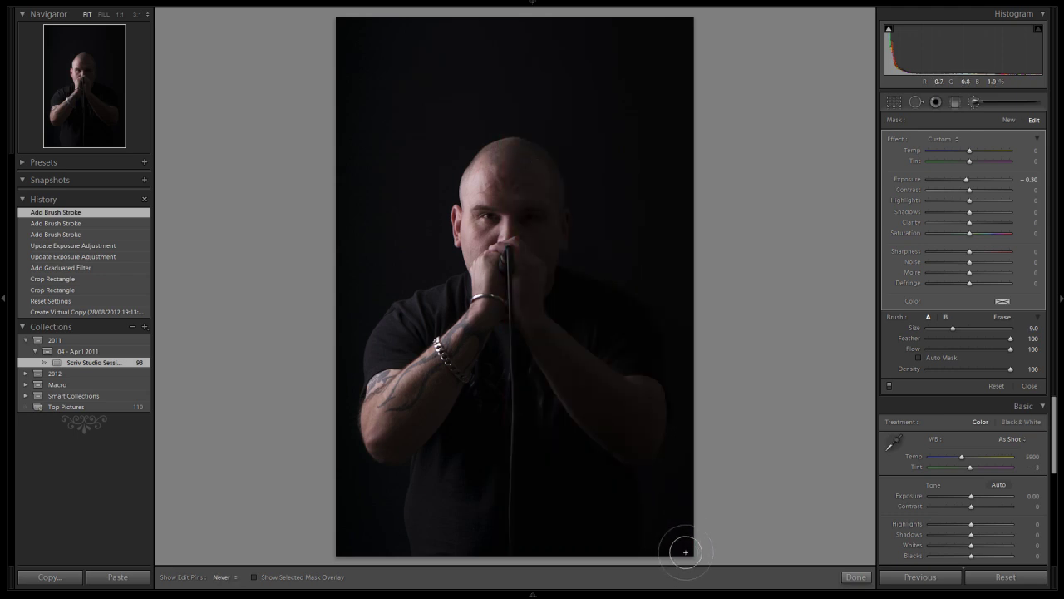
{"action": "mouse_move", "coordinate": [688, 529]}
{"action": "left_mouse_down"}
{"action": "mouse_move", "coordinate": [672, 551]}
{"action": "mouse_move", "coordinate": [575, 359]}
{"action": "left_mouse_up"}
{"action": "key", "text": "h"}
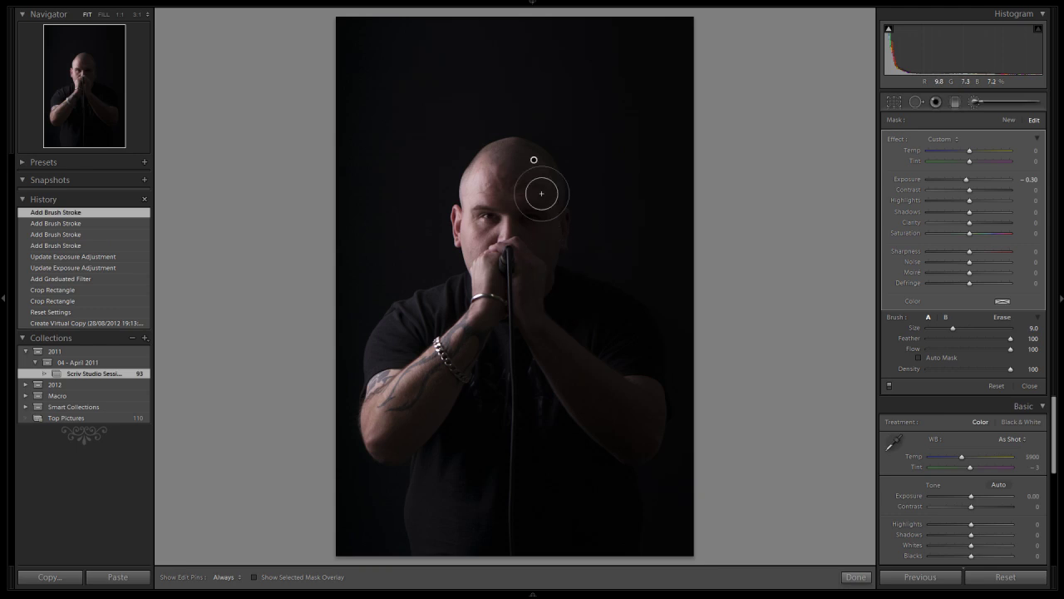
{"action": "mouse_move", "coordinate": [535, 160]}
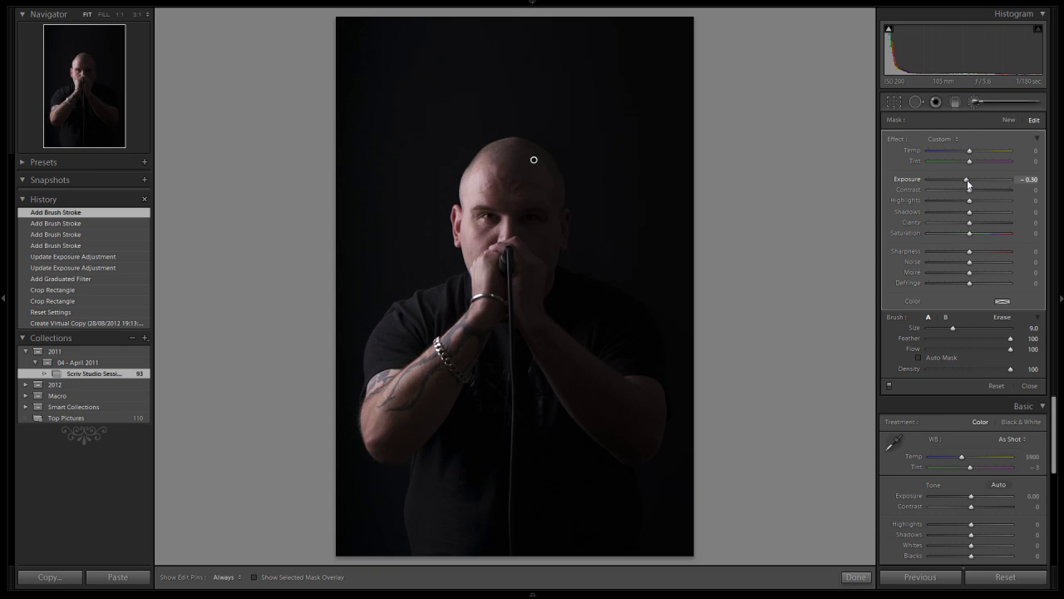
- Set the burn mask's exposure to −2.20 and close the adjustment brush
{"action": "left_click_drag", "start_coordinate": [967, 182], "coordinate": [948, 183]}
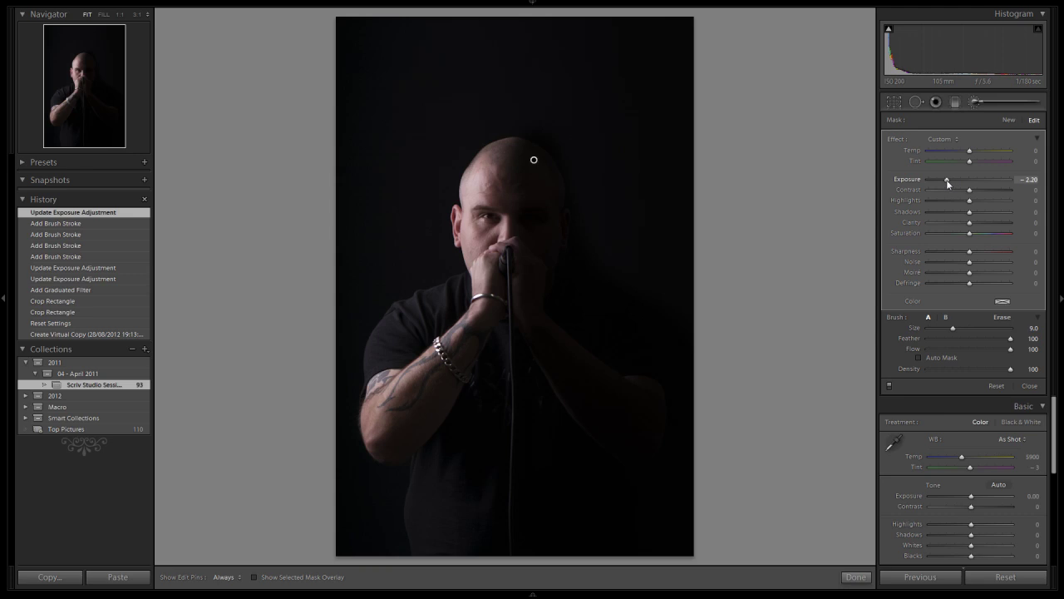
{"action": "left_click_drag", "start_coordinate": [948, 183], "coordinate": [924, 174]}
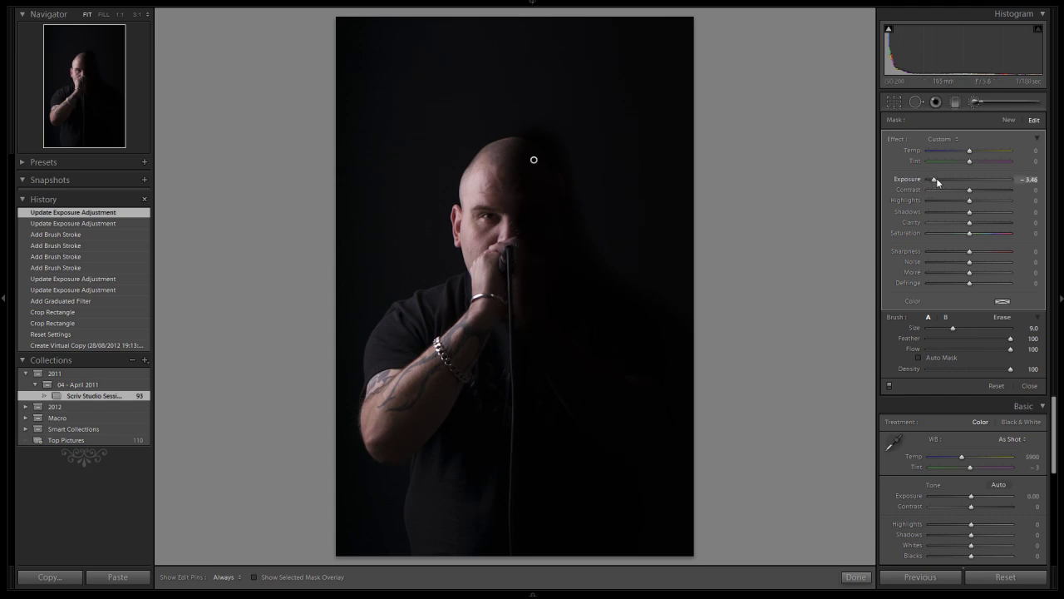
{"action": "left_click_drag", "start_coordinate": [936, 178], "coordinate": [948, 180]}
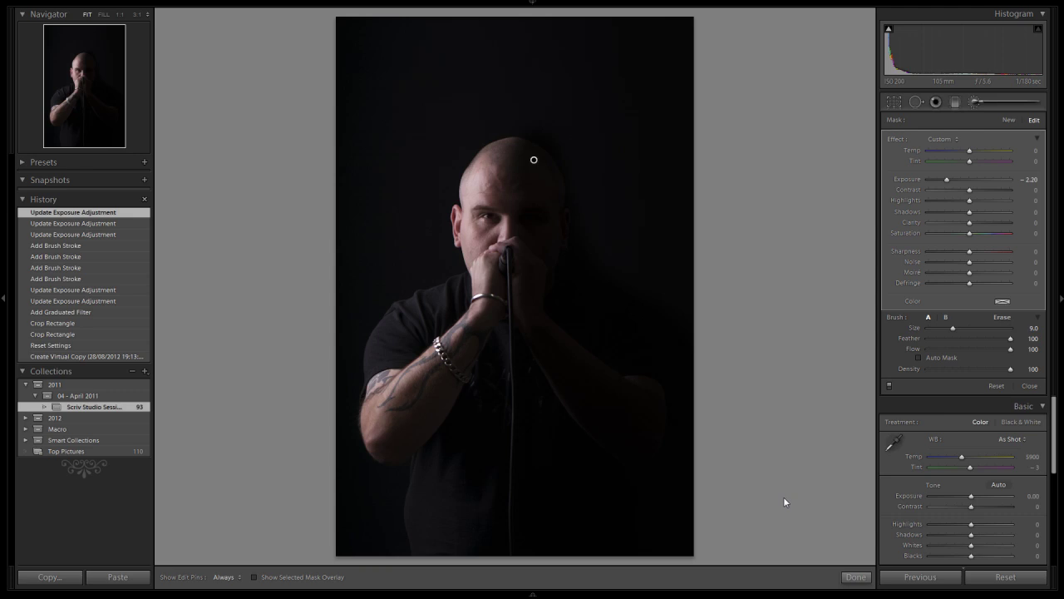
{"action": "left_click", "coordinate": [856, 577]}
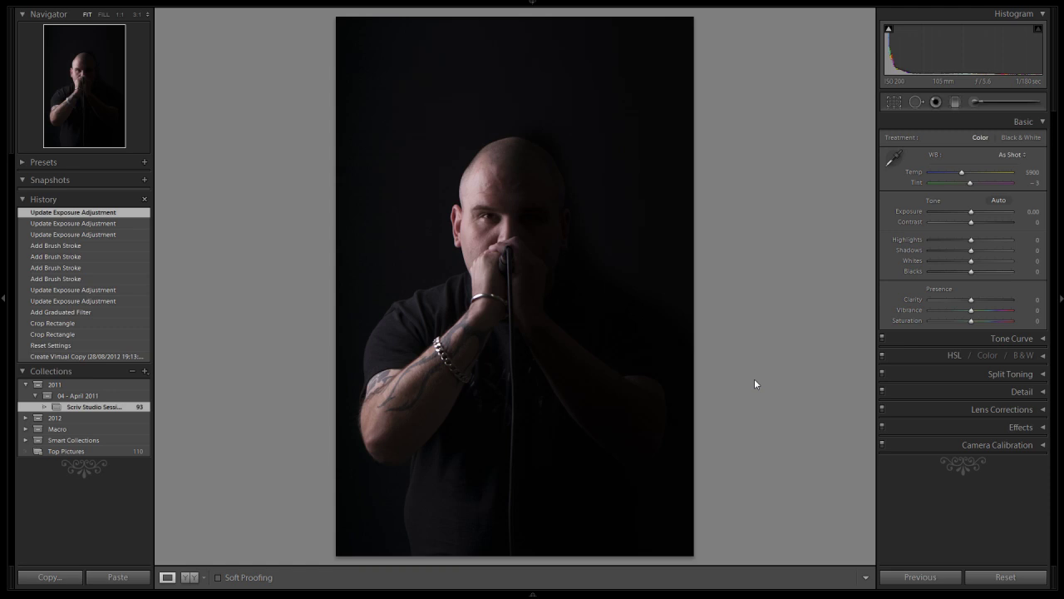
- Paint a new −0.30 exposure brush mask over the singer's right half
{"action": "left_click", "coordinate": [974, 103]}
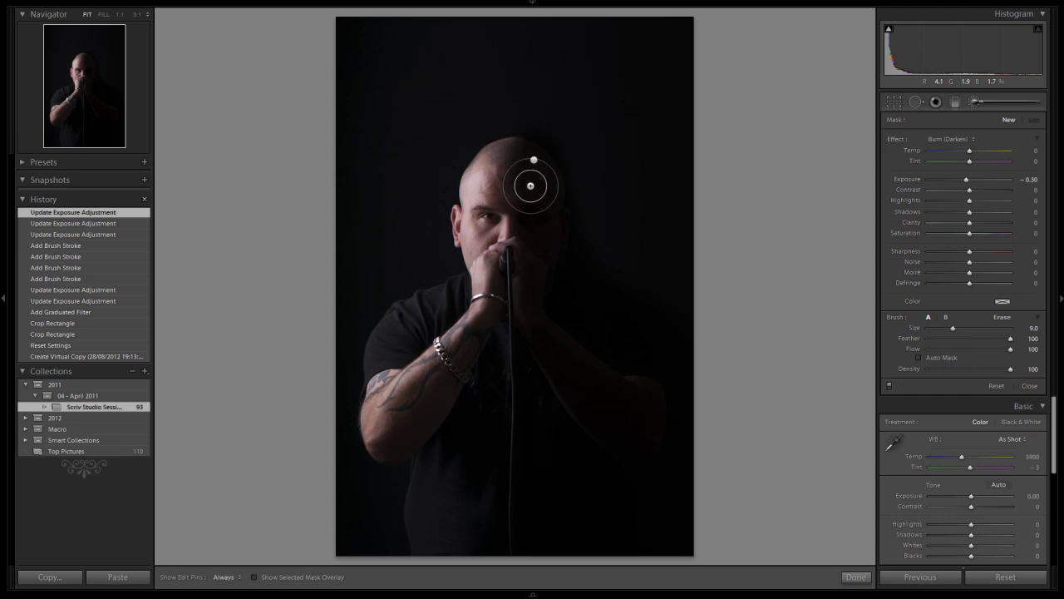
{"action": "key", "text": "h"}
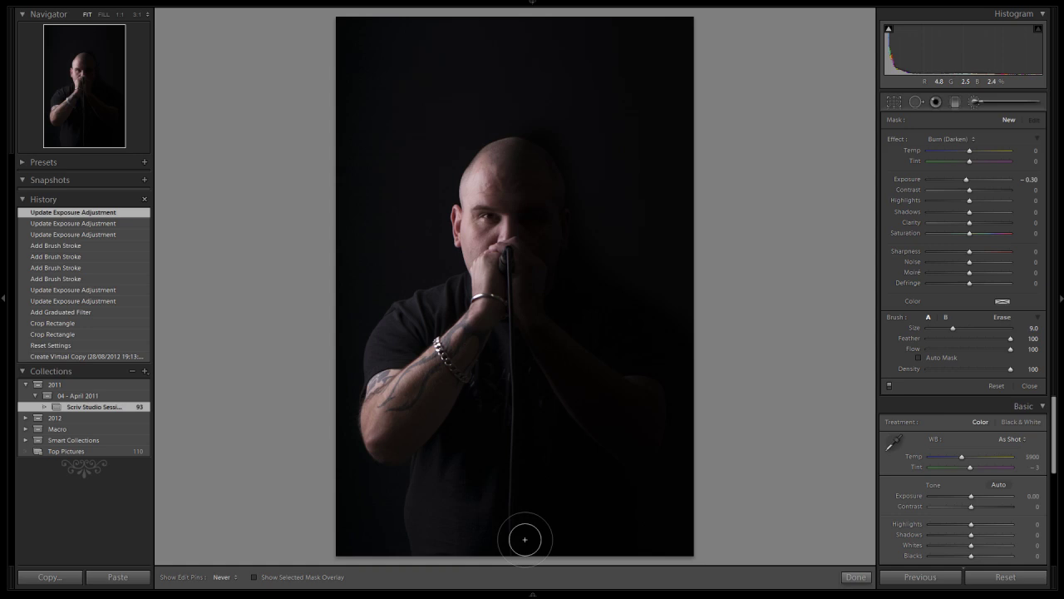
{"action": "left_click_drag", "start_coordinate": [637, 347], "coordinate": [607, 316]}
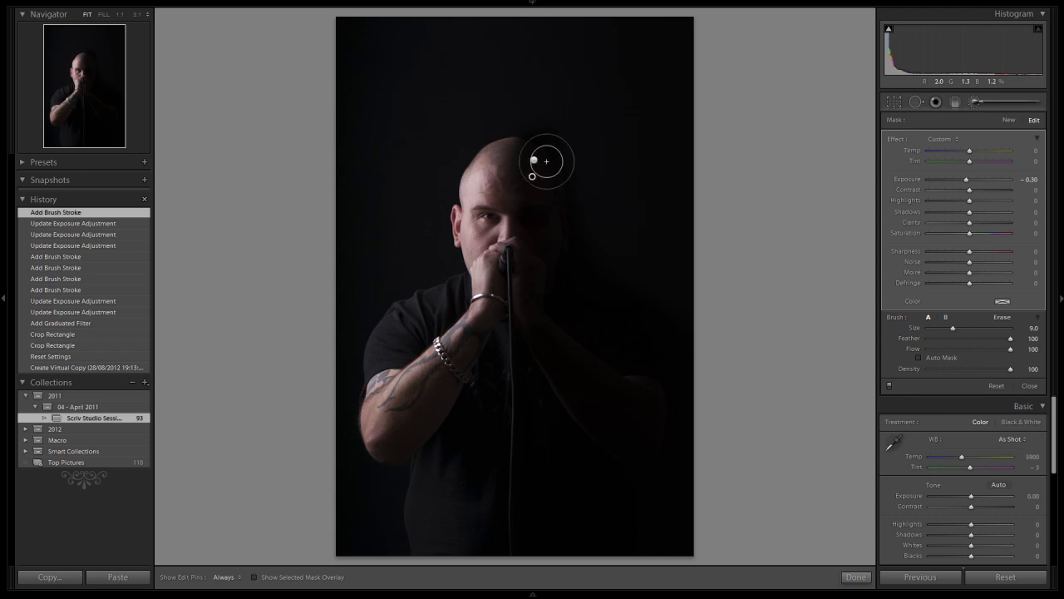
{"action": "mouse_move", "coordinate": [535, 167]}
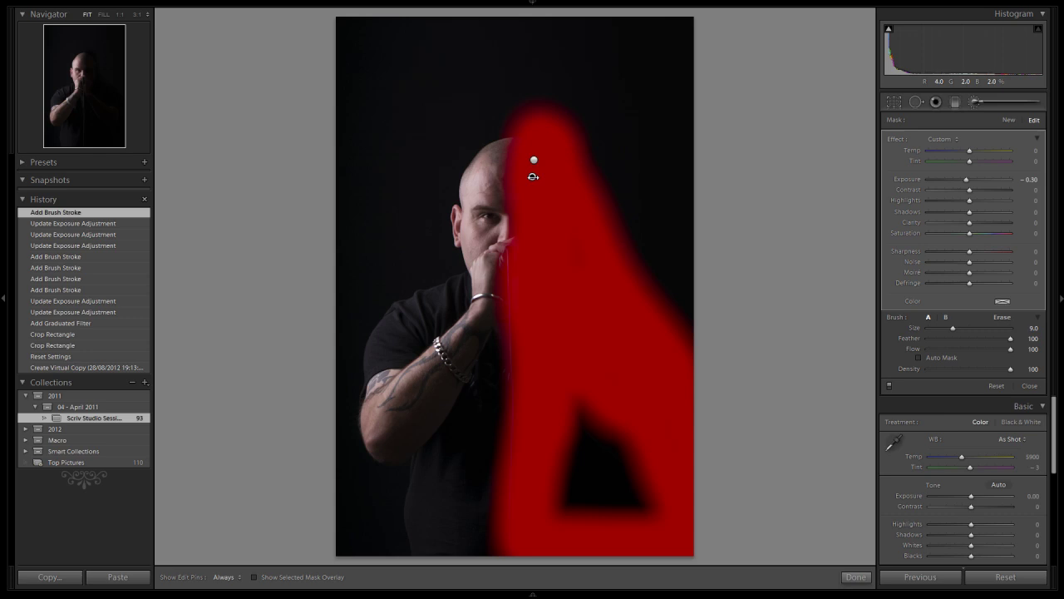
- Paint extra darkening strokes on the right side, filling the gap near the bottom right
{"action": "key", "text": "h"}
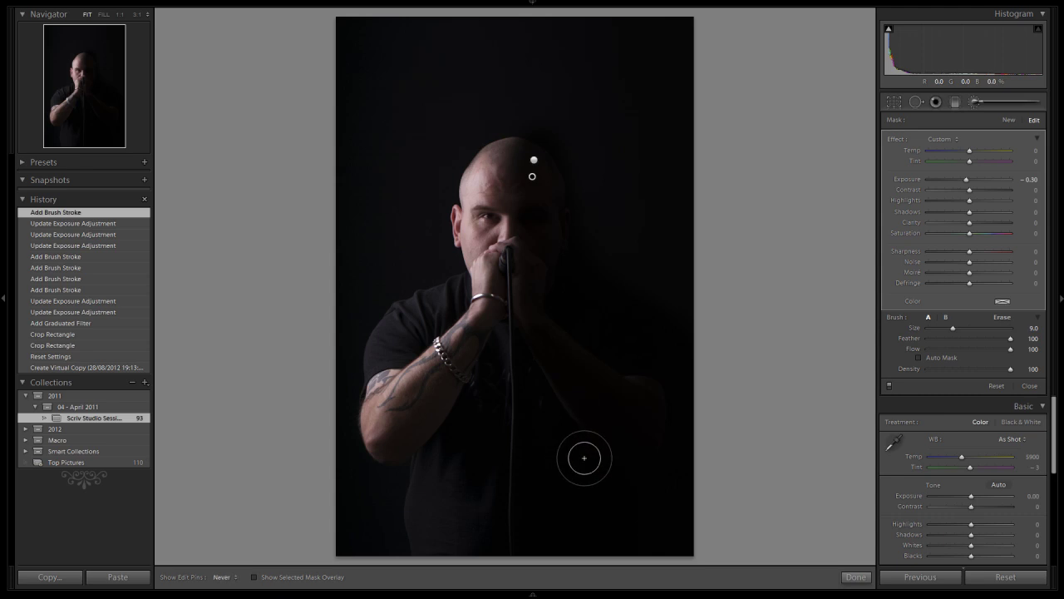
{"action": "left_click_drag", "start_coordinate": [620, 411], "coordinate": [541, 242]}
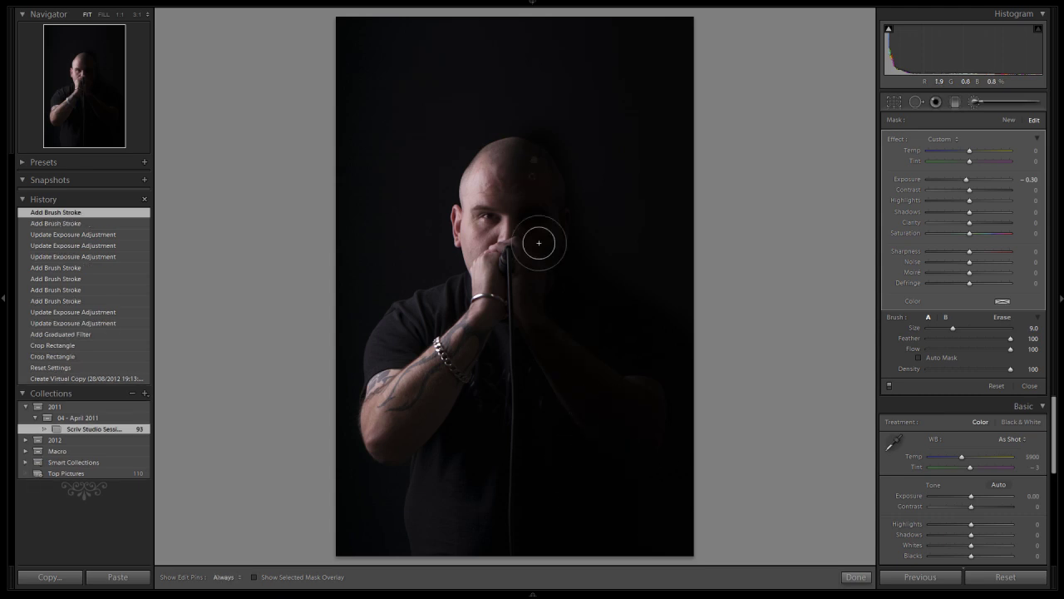
{"action": "key", "text": "h"}
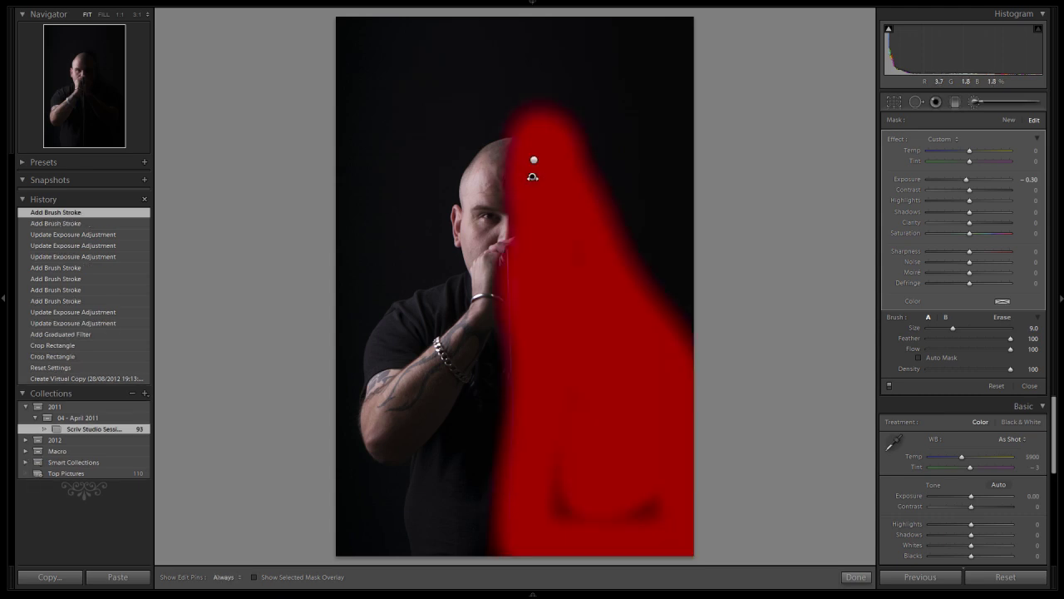
{"action": "key", "text": "h"}
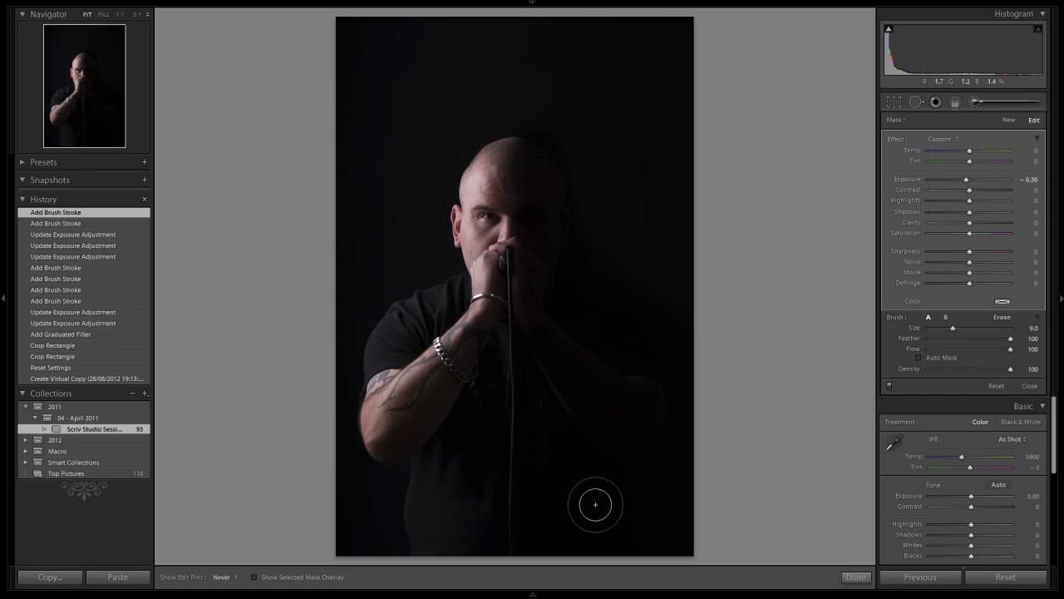
{"action": "mouse_move", "coordinate": [572, 501]}
{"action": "left_mouse_down"}
{"action": "mouse_move", "coordinate": [575, 419]}
{"action": "mouse_move", "coordinate": [524, 266]}
{"action": "left_mouse_up"}
{"action": "key", "text": "h"}
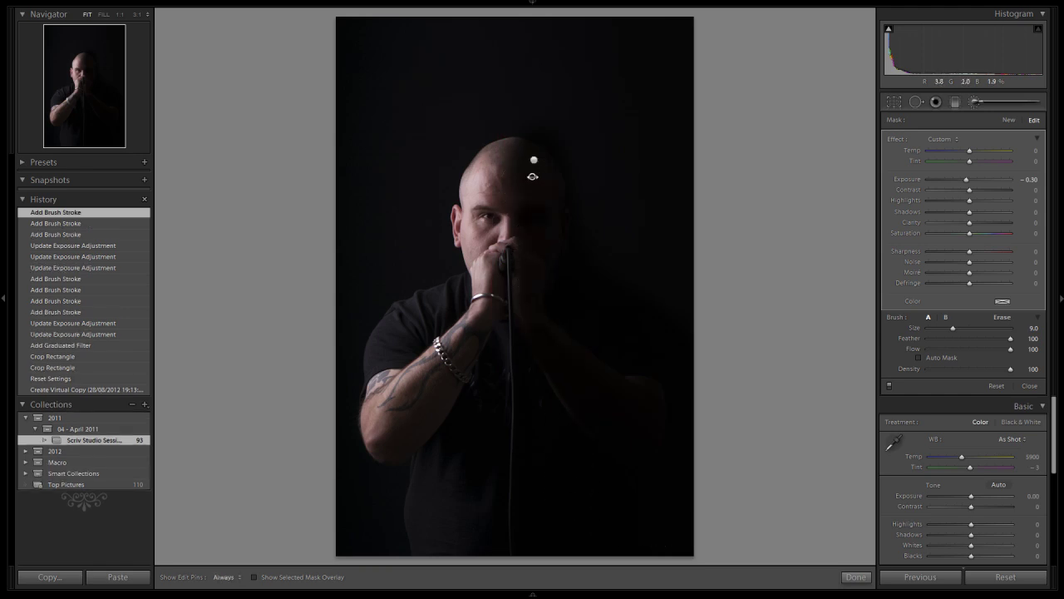
{"action": "mouse_move", "coordinate": [533, 177]}
- Set the brush mask exposure to −1.55, touch up the lower right, and close the brush
{"action": "left_click_drag", "start_coordinate": [967, 183], "coordinate": [956, 179]}
{"action": "left_click_drag", "start_coordinate": [953, 179], "coordinate": [954, 178]}
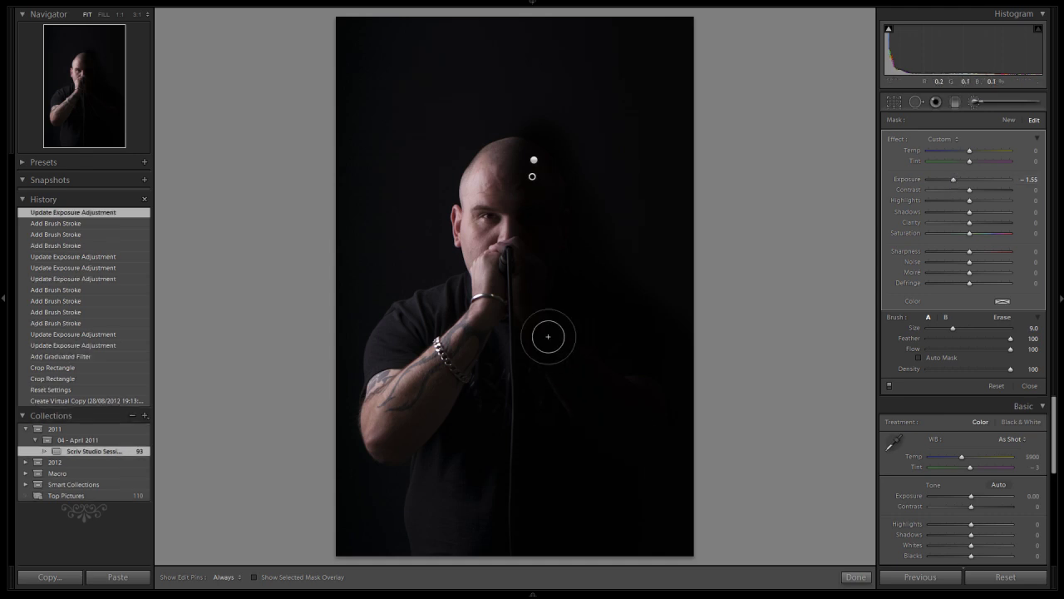
{"action": "key", "text": "h"}
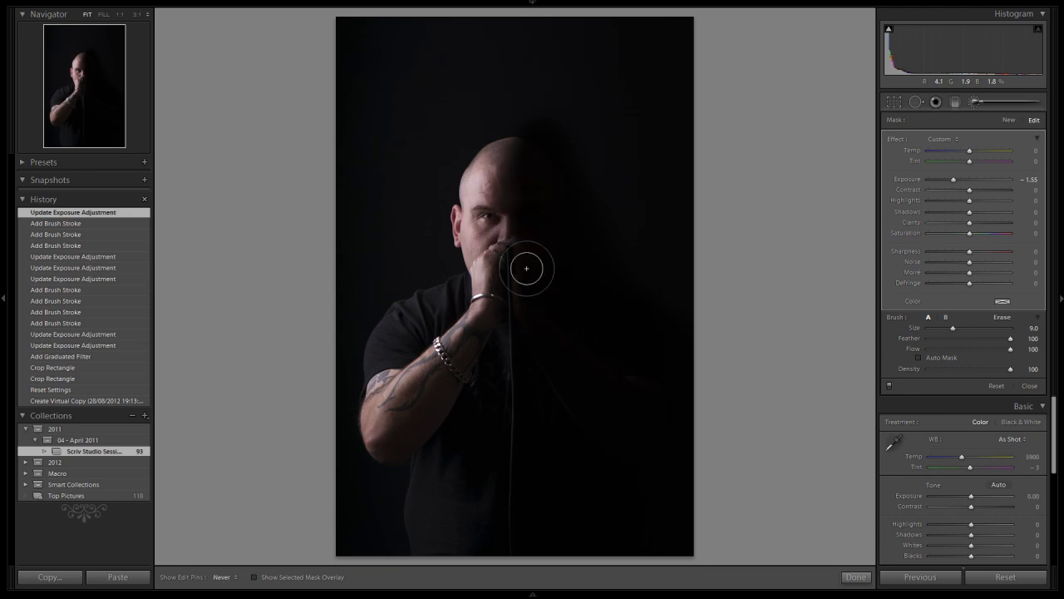
{"action": "key", "text": "h"}
{"action": "left_click_drag", "start_coordinate": [658, 465], "coordinate": [666, 480]}
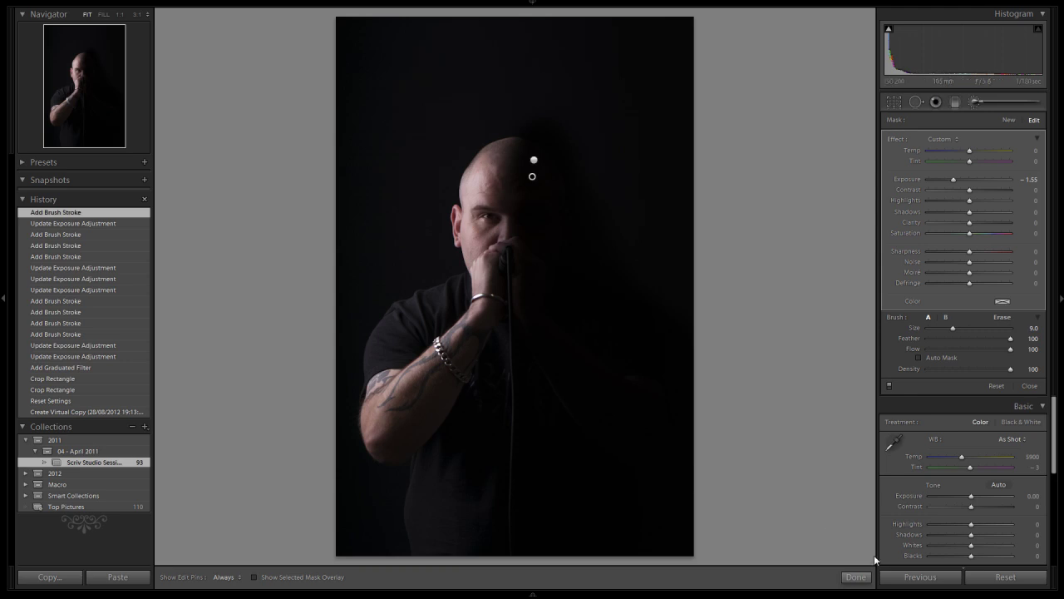
{"action": "left_click", "coordinate": [854, 577]}
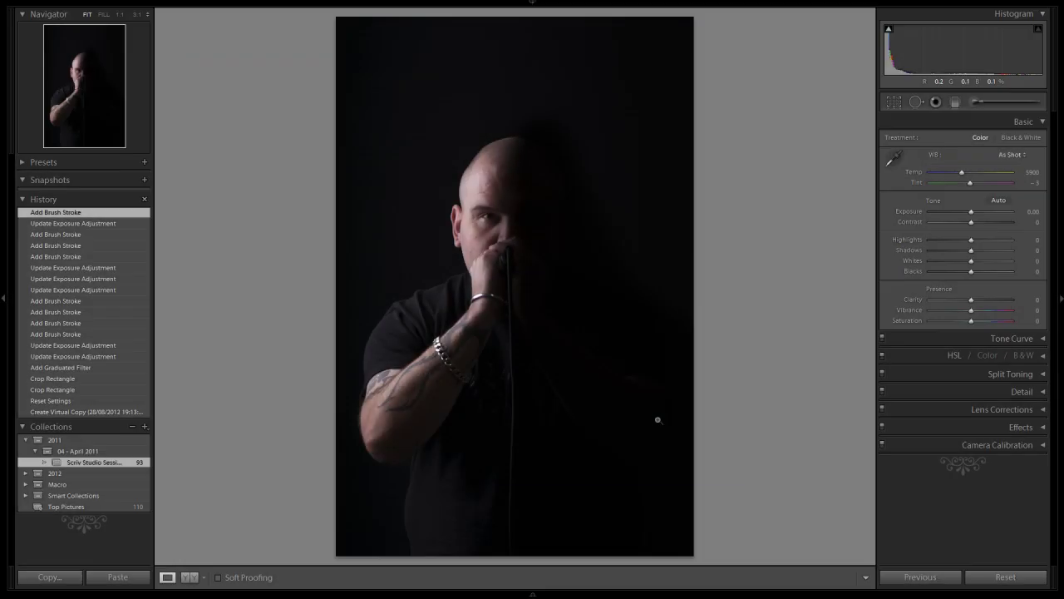
- Zoom to 1:1 on the singer's face and pan to frame it
{"action": "left_click", "coordinate": [498, 219]}
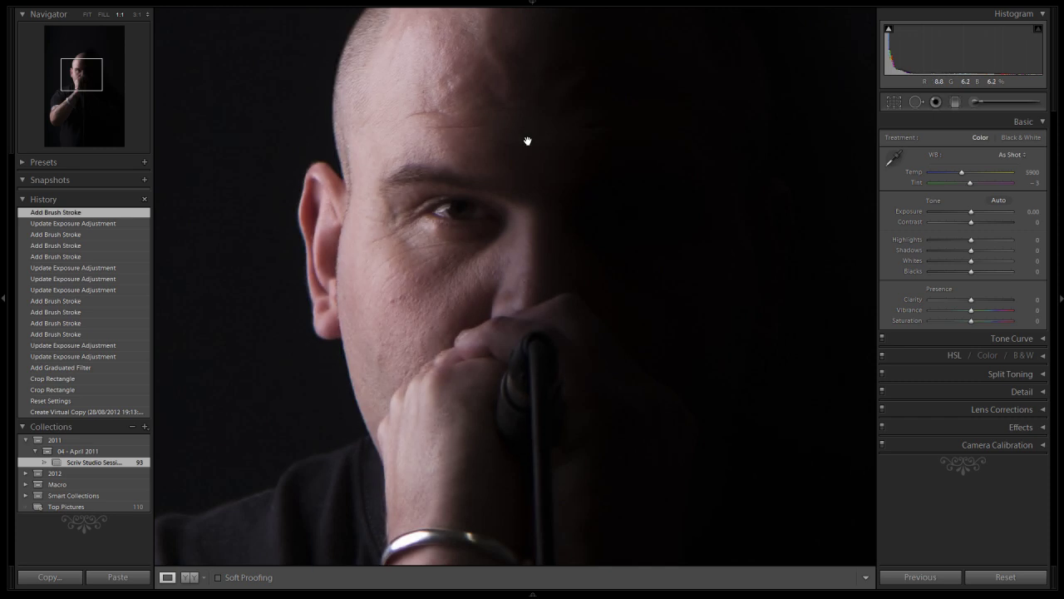
{"action": "left_click_drag", "start_coordinate": [527, 138], "coordinate": [559, 304]}
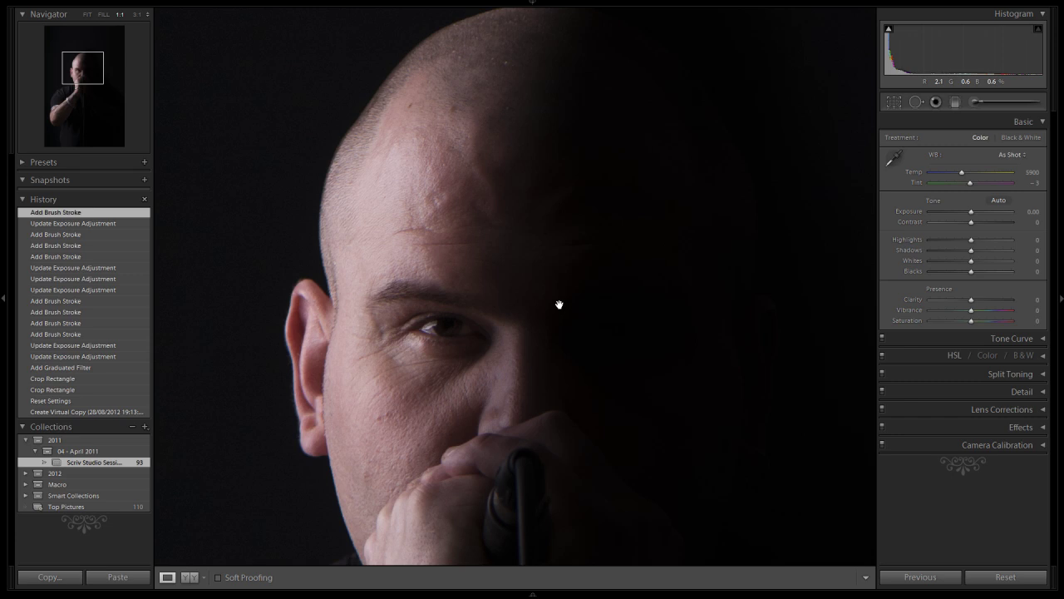
- Set Treatment to Black & White and reframe the face in the 1:1 view
{"action": "left_click", "coordinate": [1020, 138]}
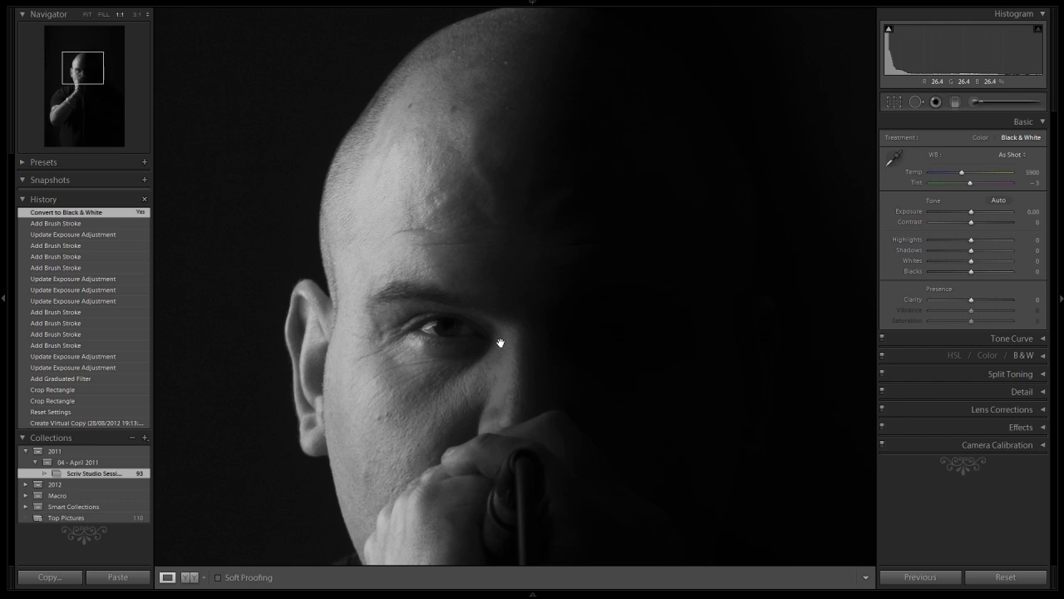
{"action": "left_click_drag", "start_coordinate": [589, 241], "coordinate": [590, 288]}
{"action": "left_click_drag", "start_coordinate": [594, 370], "coordinate": [598, 329]}
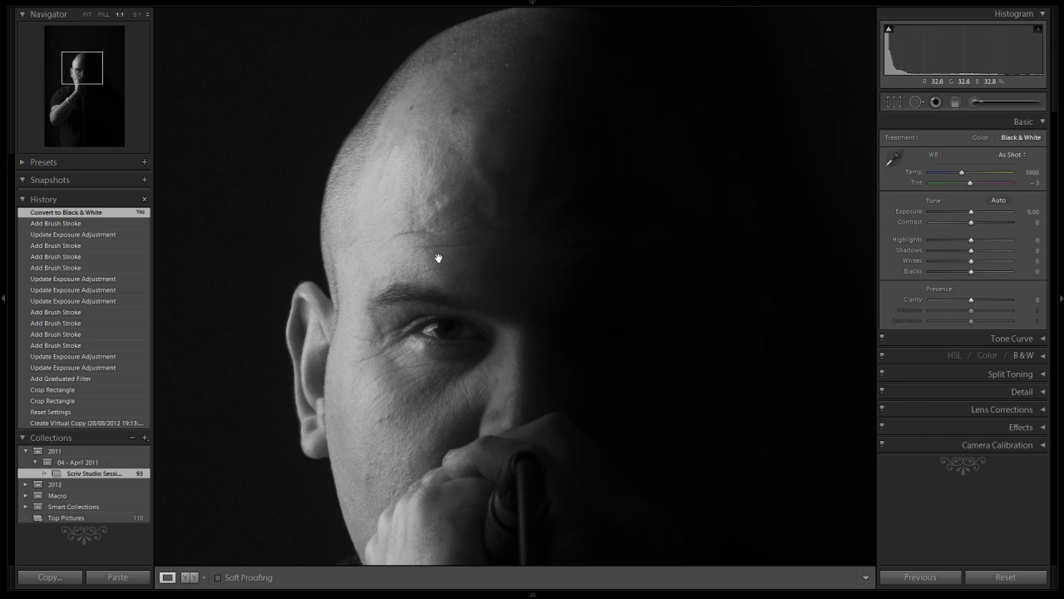
{"action": "left_click_drag", "start_coordinate": [465, 374], "coordinate": [461, 313]}
{"action": "left_click_drag", "start_coordinate": [457, 391], "coordinate": [458, 373]}
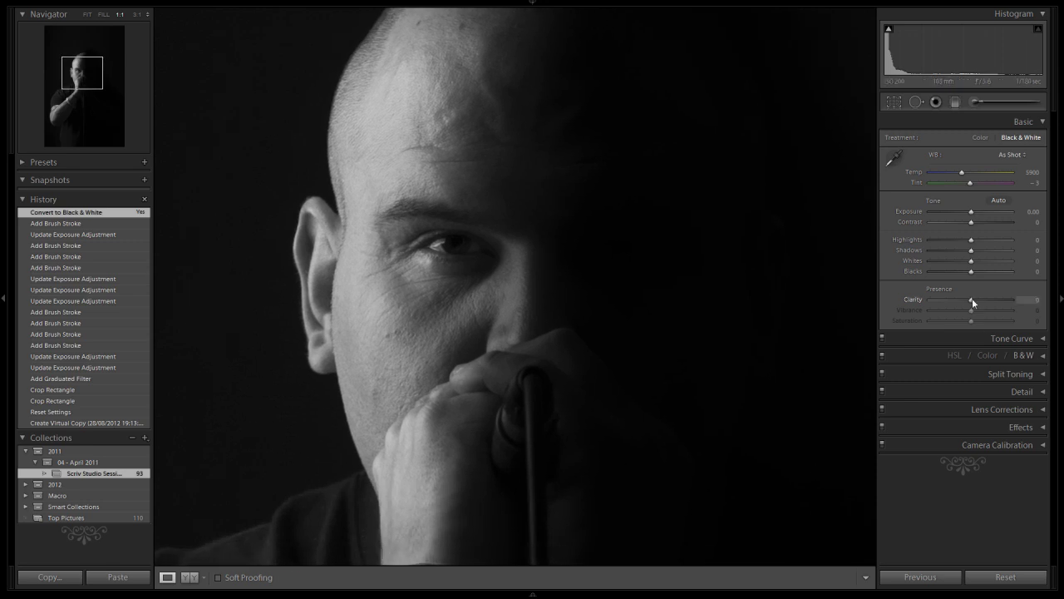
- Preview Clarity at -66, settle it at +84, and reframe the face lower
{"action": "left_click_drag", "start_coordinate": [972, 300], "coordinate": [1007, 305]}
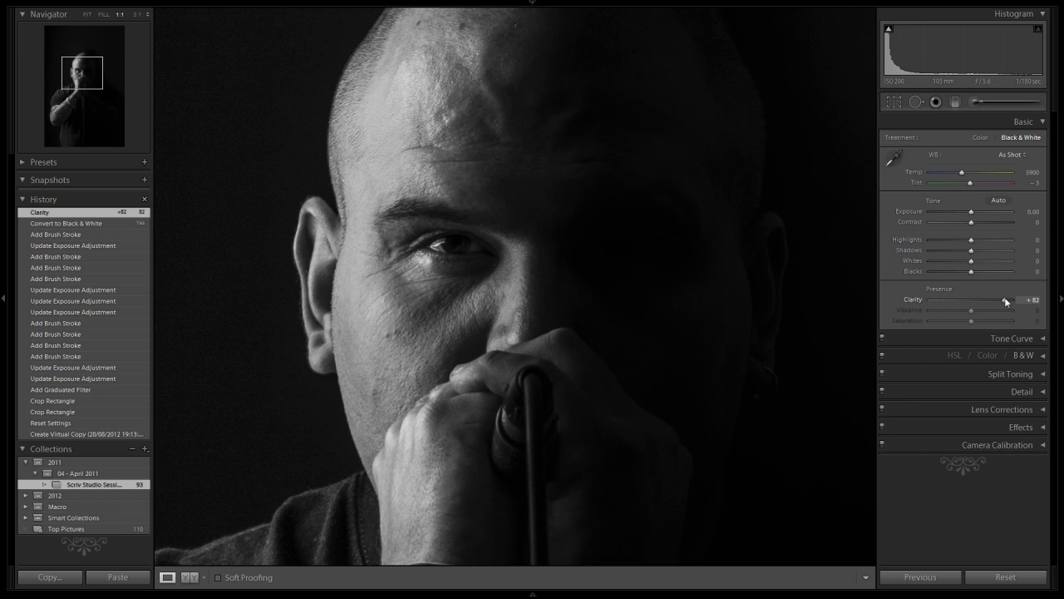
{"action": "left_click_drag", "start_coordinate": [1005, 299], "coordinate": [951, 307]}
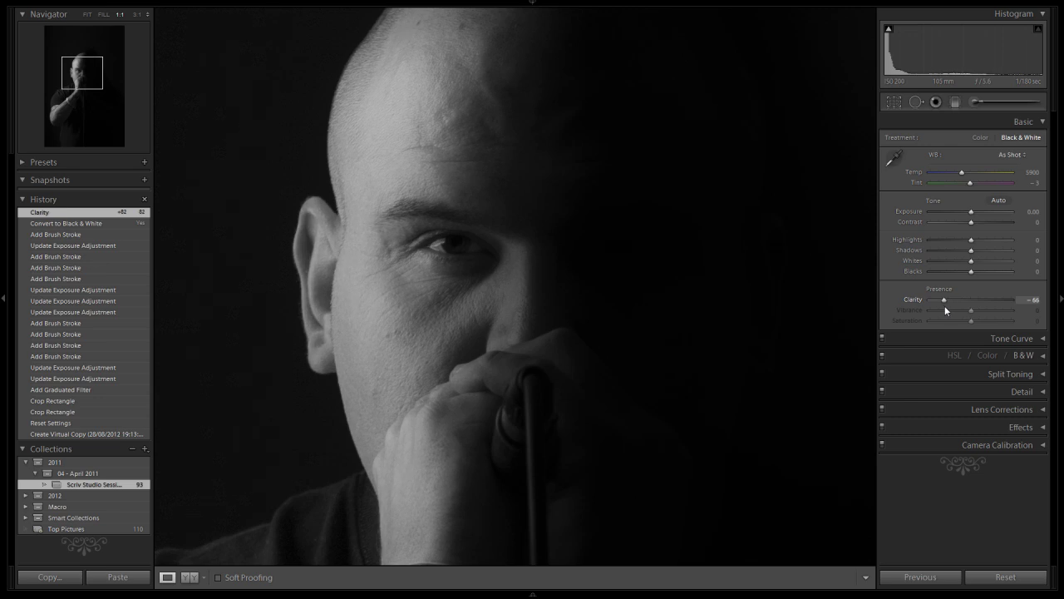
{"action": "left_click_drag", "start_coordinate": [945, 305], "coordinate": [945, 305]}
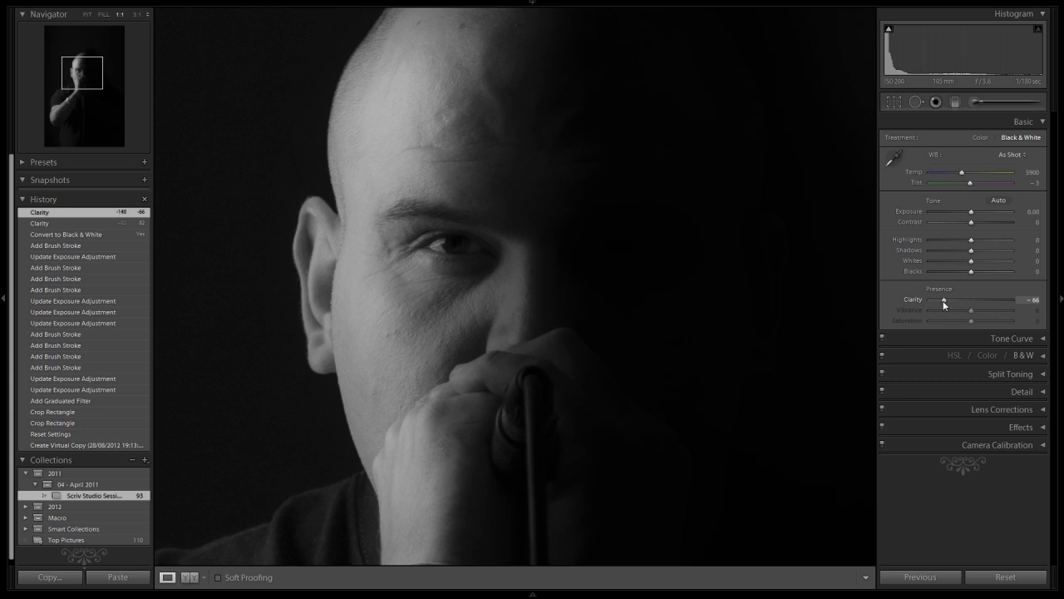
{"action": "left_click_drag", "start_coordinate": [944, 302], "coordinate": [992, 300]}
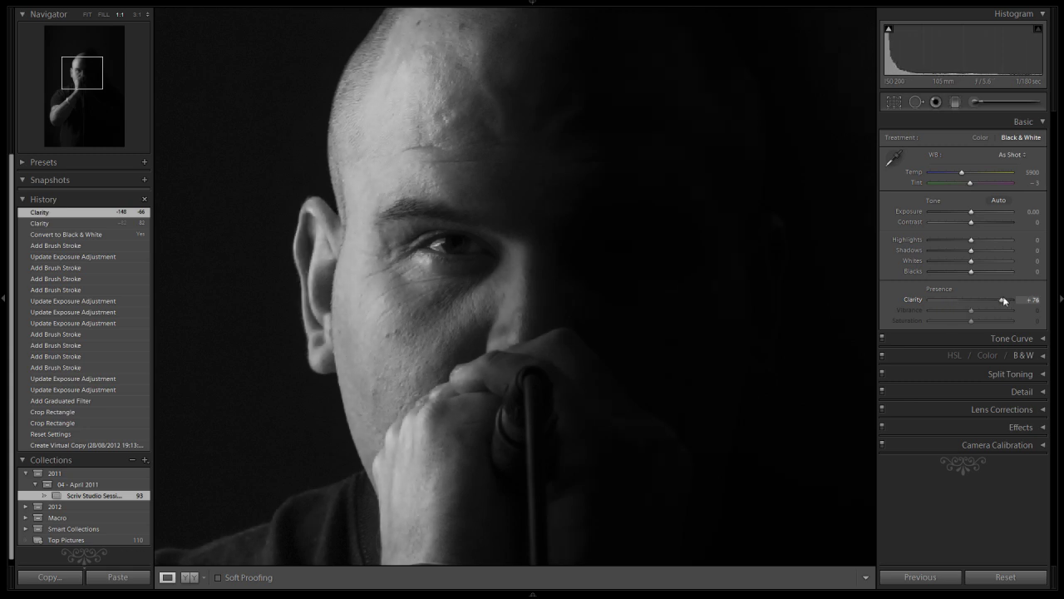
{"action": "left_click_drag", "start_coordinate": [1004, 300], "coordinate": [1004, 300]}
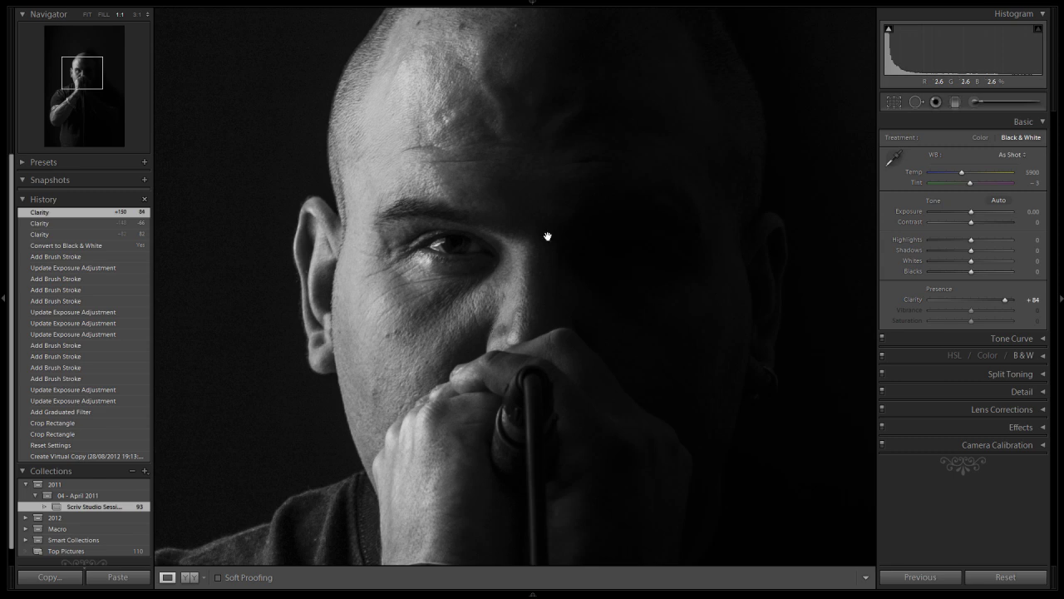
{"action": "left_click_drag", "start_coordinate": [549, 233], "coordinate": [547, 322]}
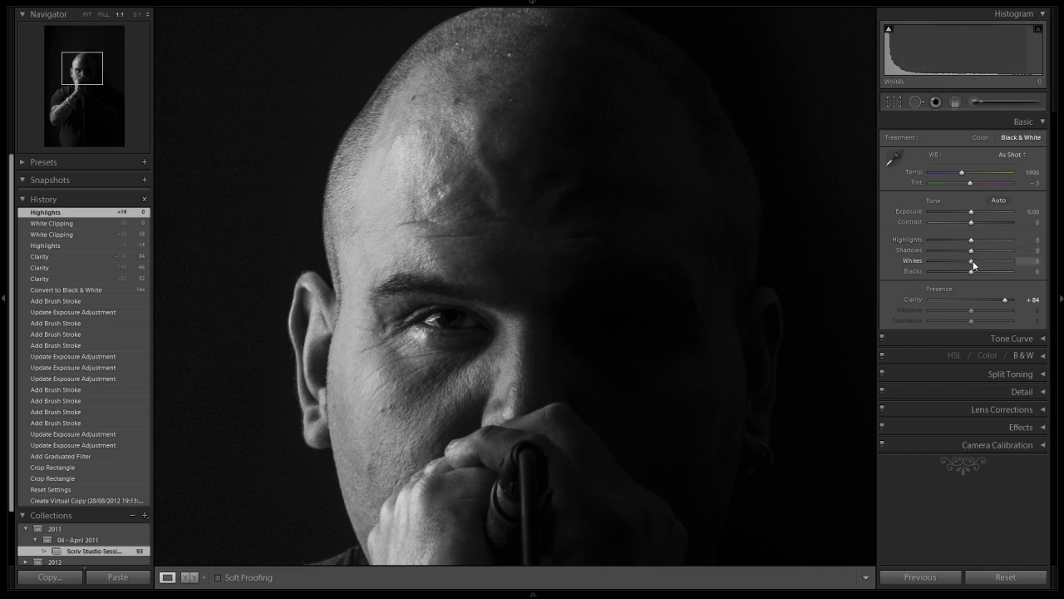
- Raise Whites to +51 and pull both Highlights and Blacks down to −13
{"action": "left_click_drag", "start_coordinate": [972, 264], "coordinate": [977, 264]}
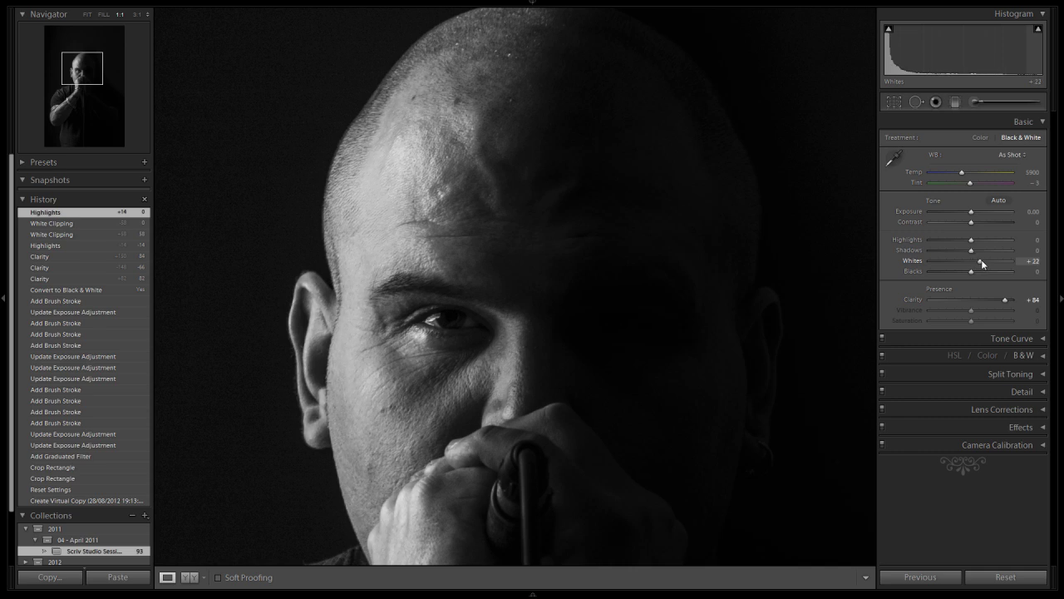
{"action": "left_click_drag", "start_coordinate": [989, 264], "coordinate": [994, 264]}
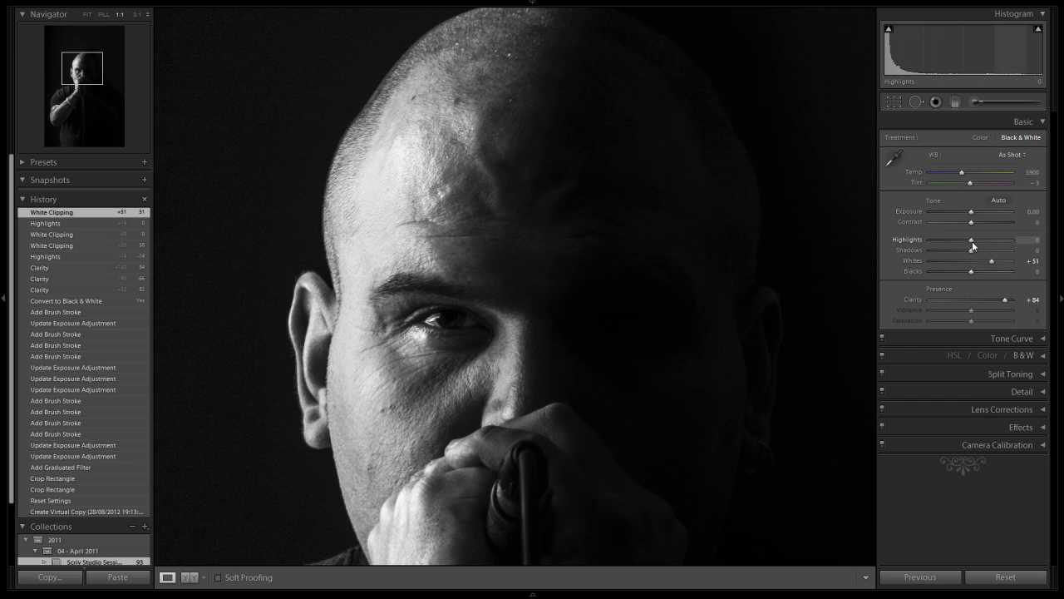
{"action": "left_click_drag", "start_coordinate": [972, 241], "coordinate": [966, 241]}
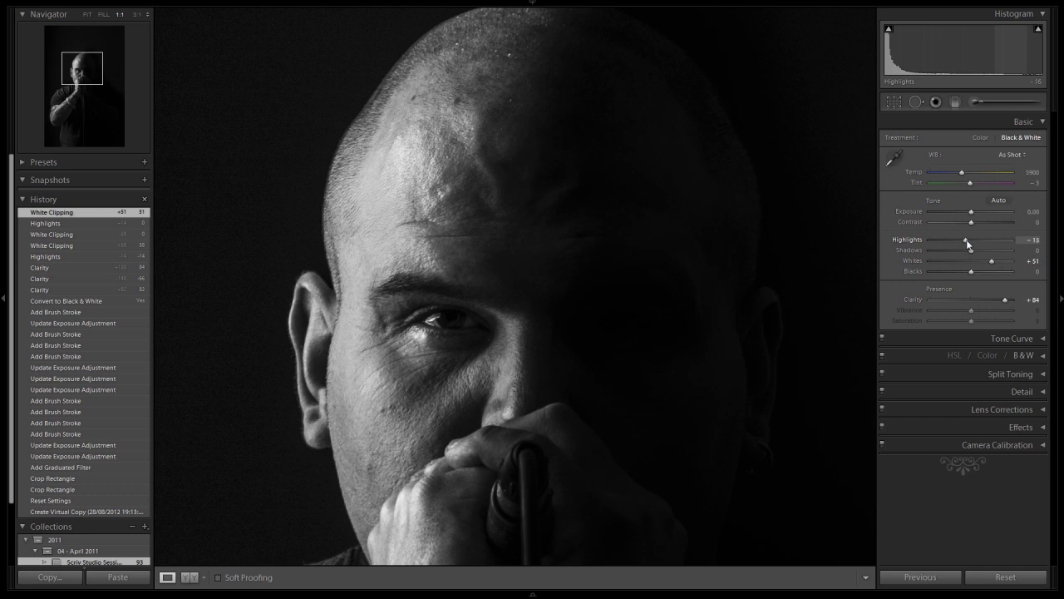
{"action": "left_click_drag", "start_coordinate": [968, 244], "coordinate": [967, 243]}
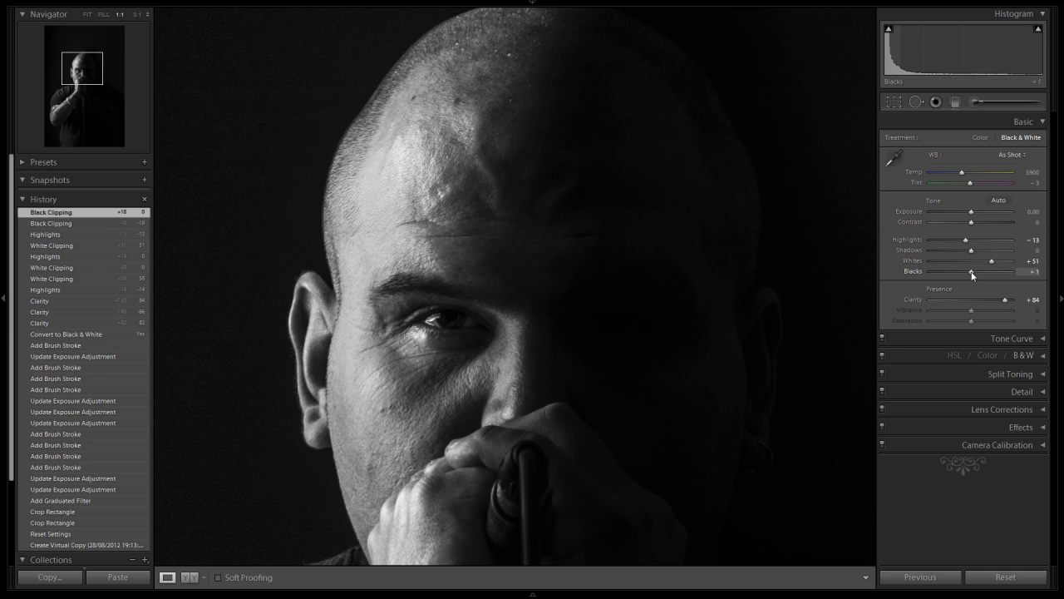
{"action": "left_click_drag", "start_coordinate": [972, 276], "coordinate": [970, 275]}
{"action": "left_click_drag", "start_coordinate": [967, 274], "coordinate": [965, 272]}
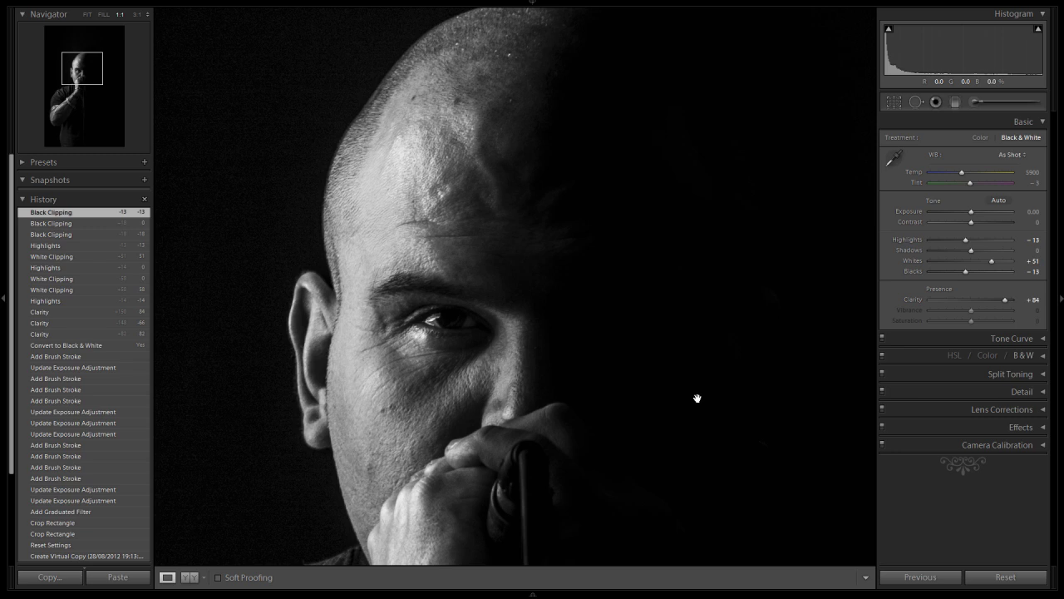
- Show the upper body, then zoom to 1:1 and frame the singer's face
{"action": "left_click", "coordinate": [103, 15]}
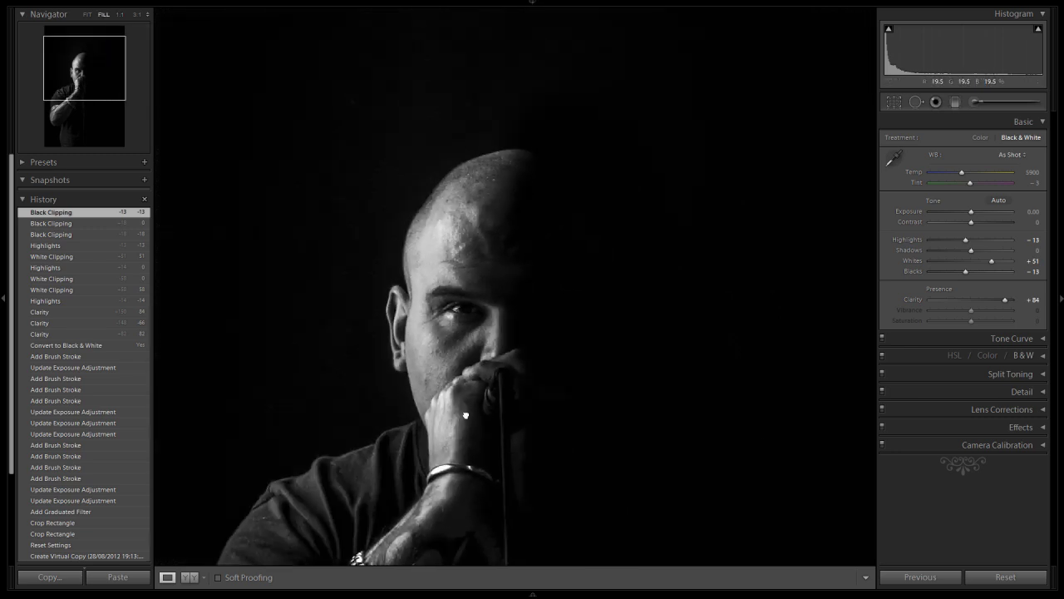
{"action": "left_click_drag", "start_coordinate": [466, 414], "coordinate": [506, 285]}
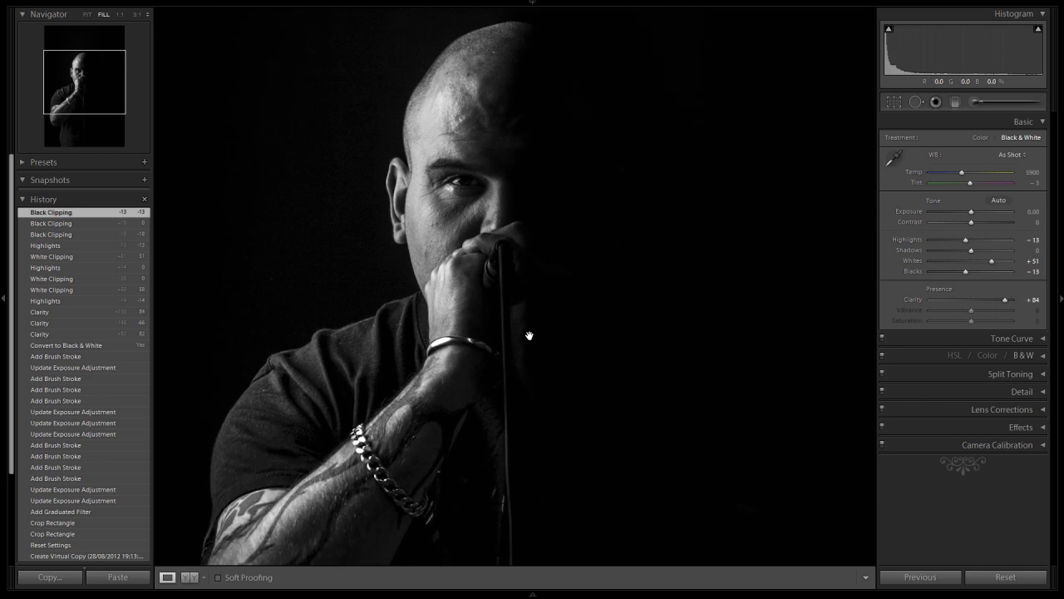
{"action": "left_click_drag", "start_coordinate": [519, 199], "coordinate": [523, 213]}
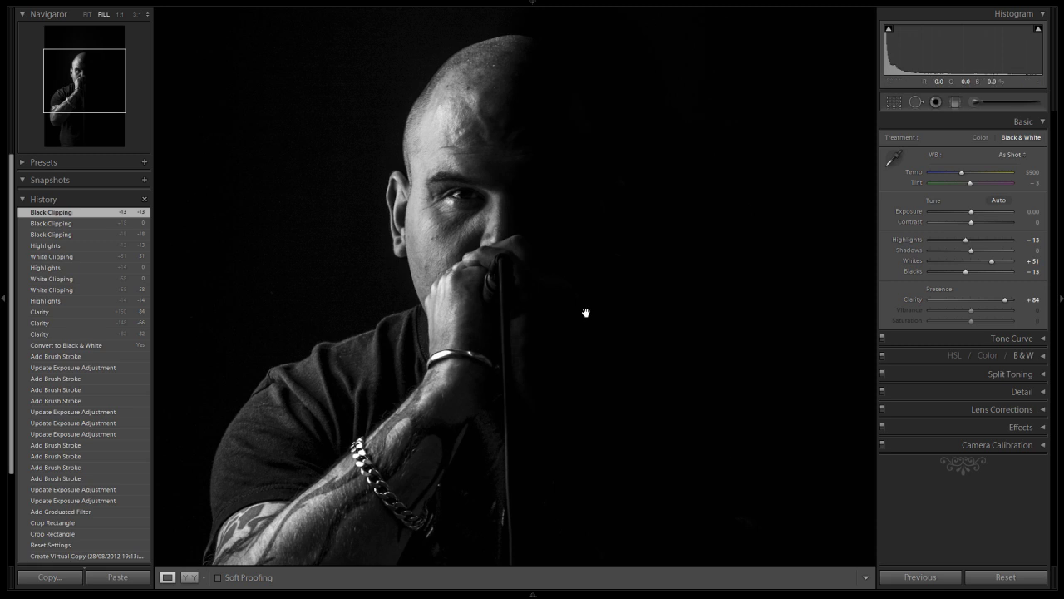
{"action": "left_click", "coordinate": [464, 212]}
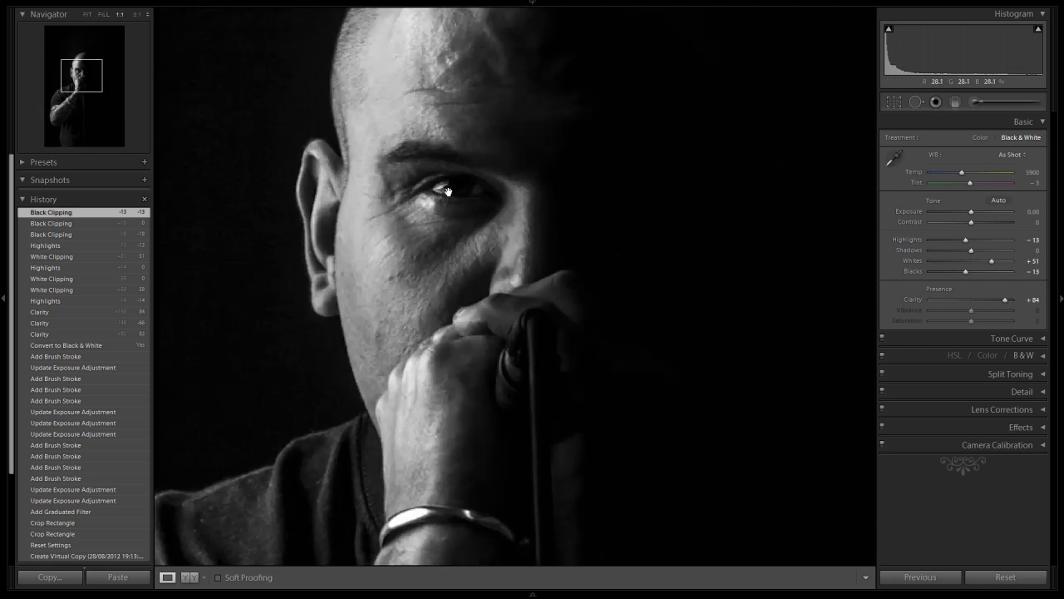
{"action": "left_click_drag", "start_coordinate": [455, 228], "coordinate": [518, 336]}
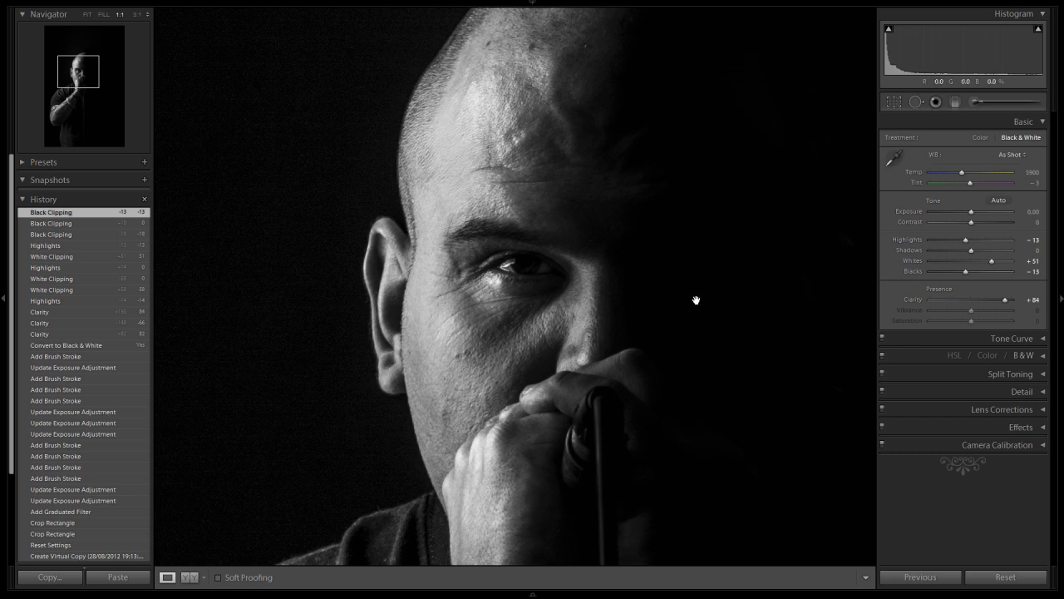
- Ready the Adjustment Brush at size 7 with +0.30 exposure, zoomed 3:1 on the eye, pins hidden
{"action": "left_click", "coordinate": [975, 101]}
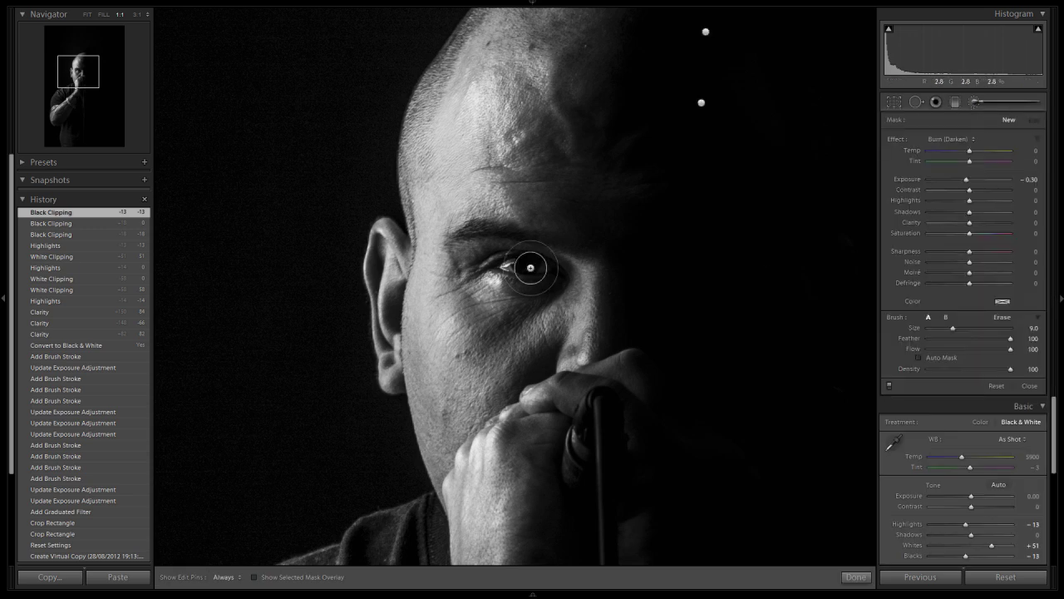
{"action": "scroll", "coordinate": [531, 267], "scroll_direction": "down", "scroll_amount": 3}
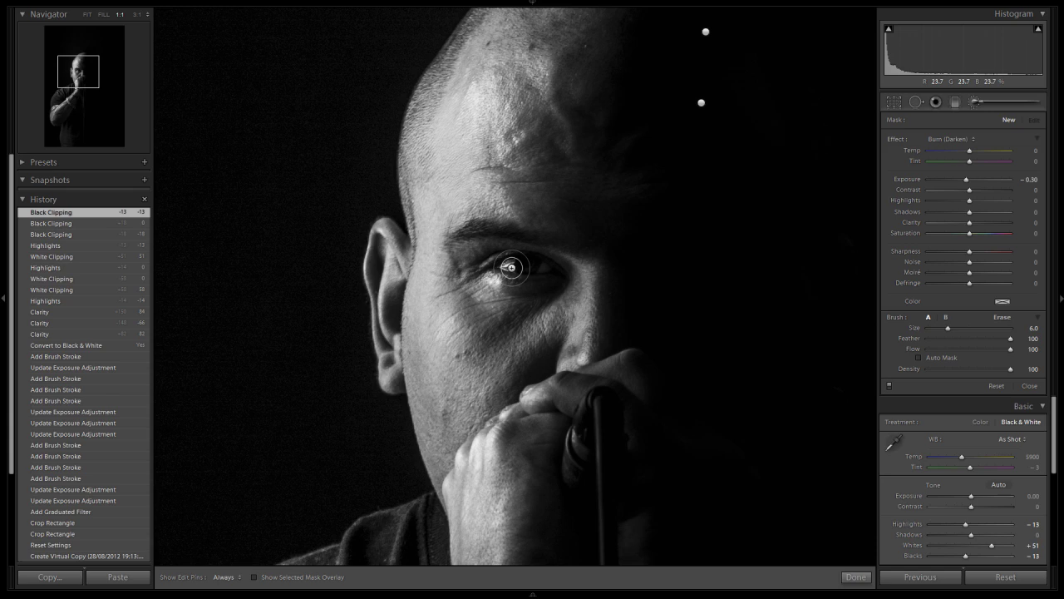
{"action": "scroll", "coordinate": [511, 267], "scroll_direction": "down", "scroll_amount": 1}
{"action": "left_click", "coordinate": [135, 16]}
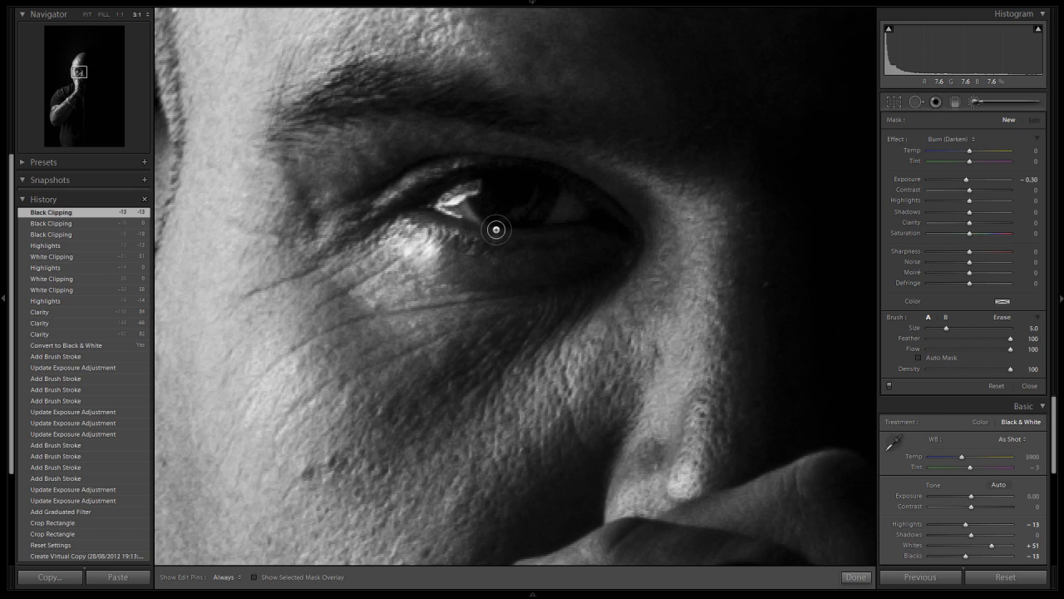
{"action": "left_click_drag", "start_coordinate": [496, 229], "coordinate": [540, 304]}
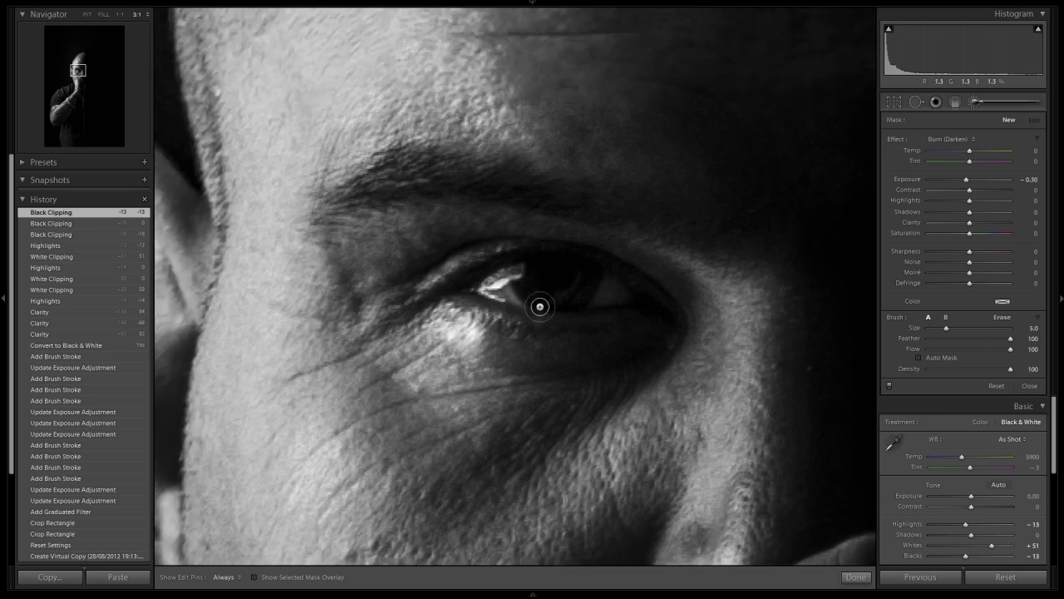
{"action": "scroll", "coordinate": [518, 288], "scroll_direction": "up", "scroll_amount": 2}
{"action": "left_click_drag", "start_coordinate": [966, 180], "coordinate": [972, 183]}
{"action": "key", "text": "h"}
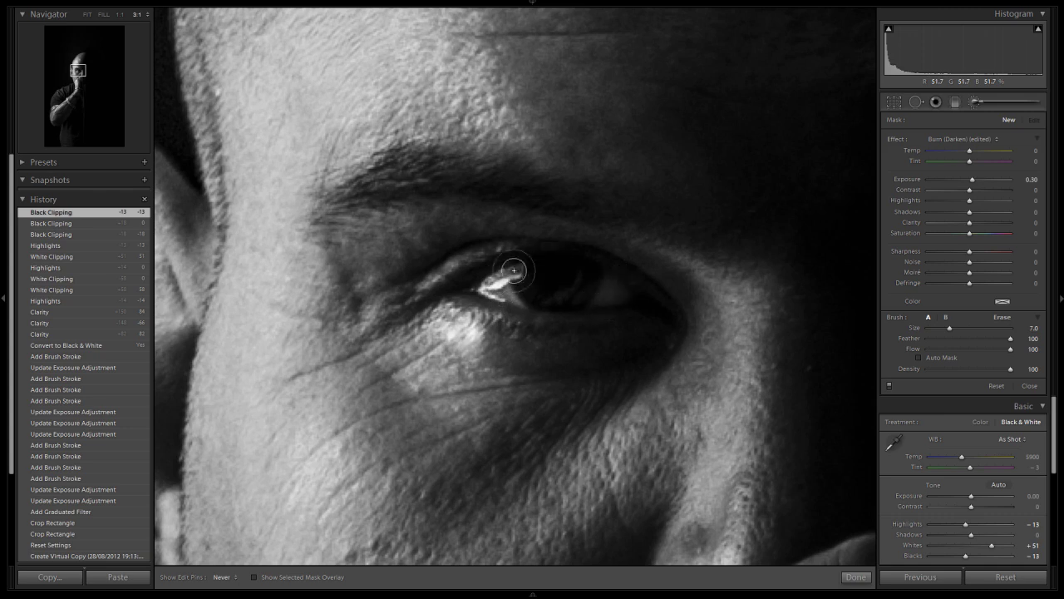
- Paint two brush strokes over the catchlight in the singer's eye
{"action": "left_click", "coordinate": [484, 288]}
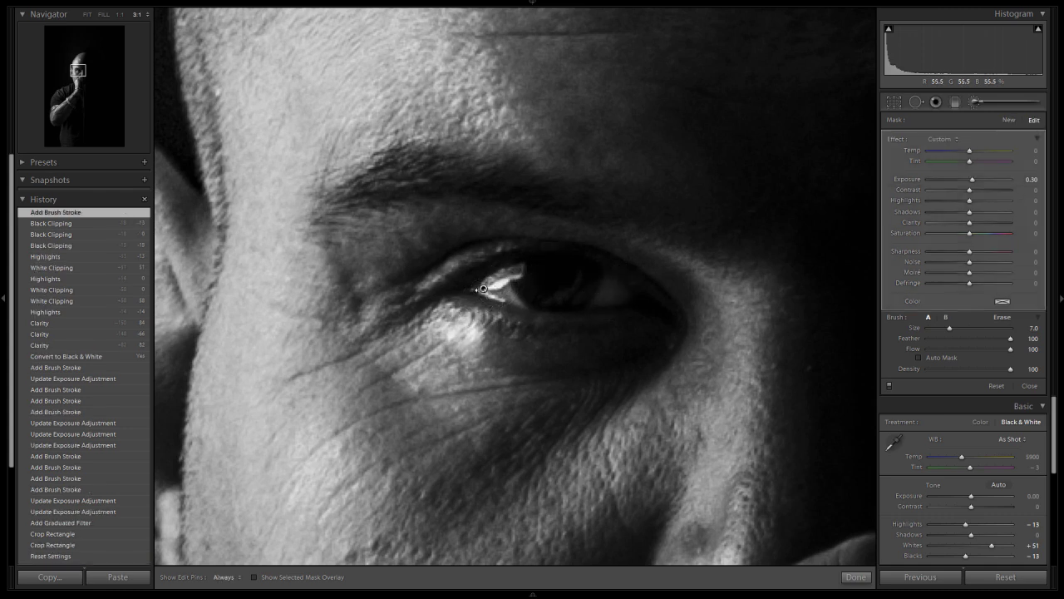
{"action": "mouse_move", "coordinate": [481, 288]}
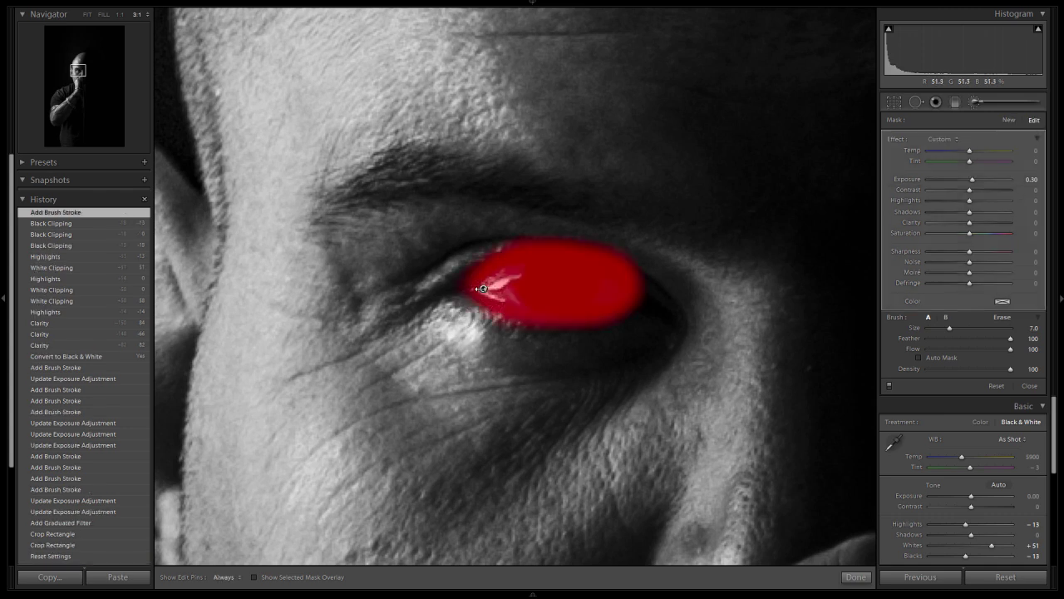
{"action": "key", "text": "h"}
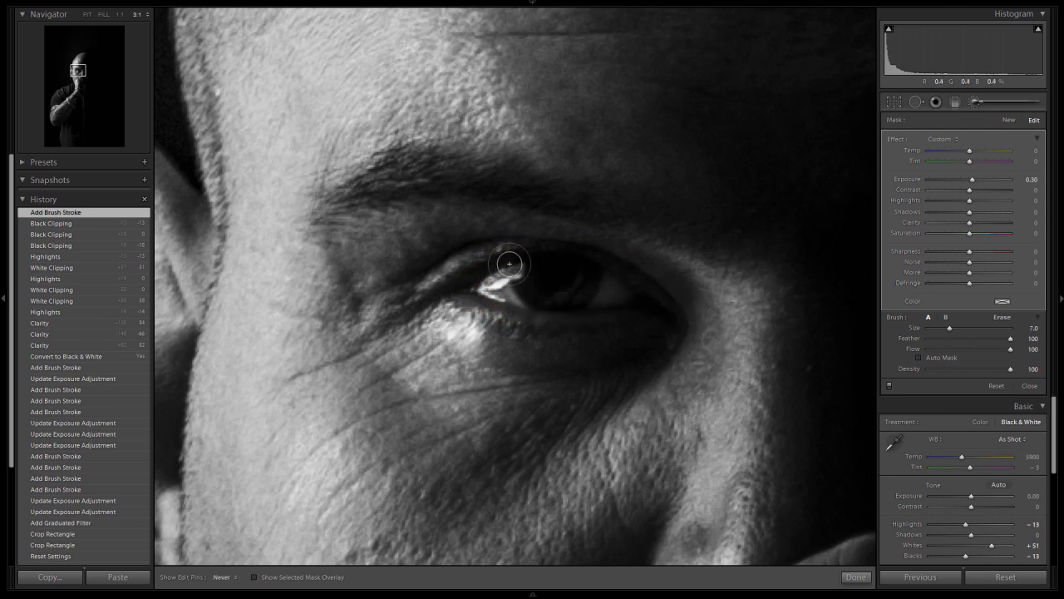
{"action": "mouse_move", "coordinate": [509, 263]}
{"action": "left_mouse_down"}
{"action": "mouse_move", "coordinate": [563, 263]}
{"action": "mouse_move", "coordinate": [599, 277]}
{"action": "left_mouse_up"}
{"action": "key", "text": "h"}
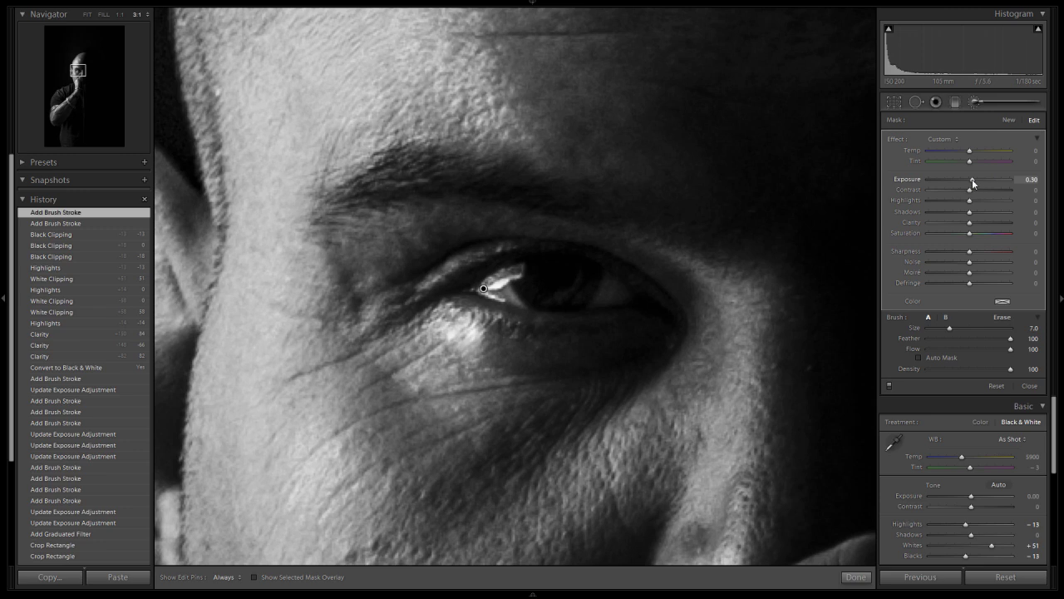
- Raise the eye mask's exposure to about +1.33 while viewing the whole head
{"action": "left_click_drag", "start_coordinate": [974, 184], "coordinate": [979, 183]}
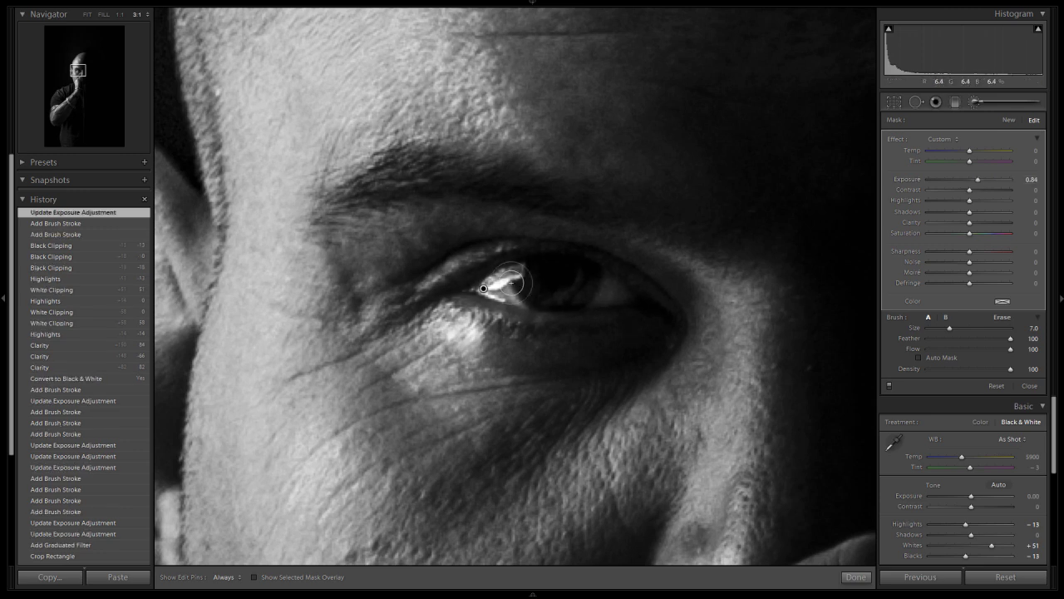
{"action": "left_click", "coordinate": [100, 14]}
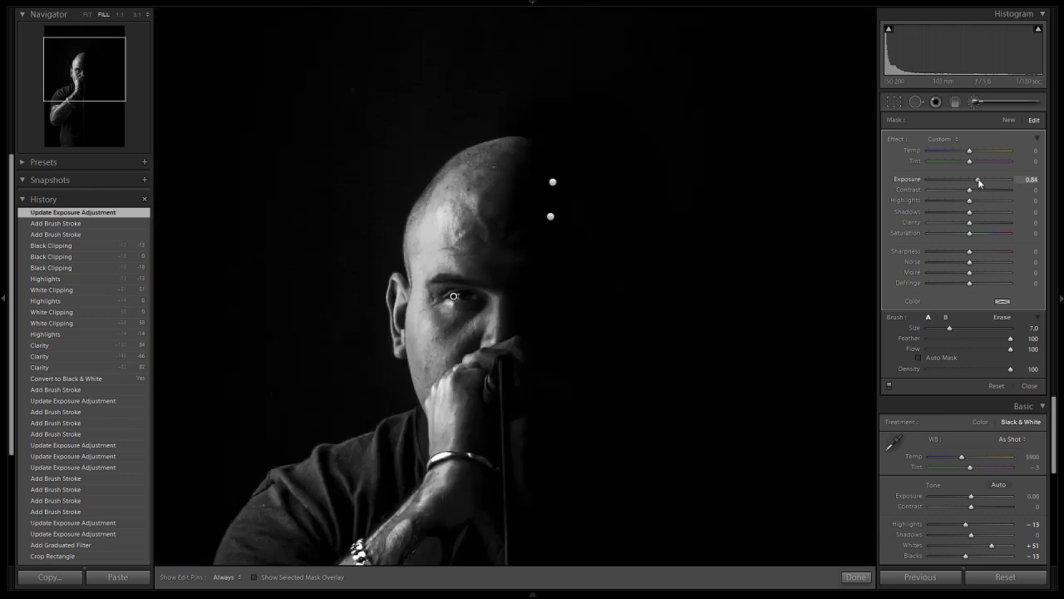
{"action": "left_click_drag", "start_coordinate": [981, 180], "coordinate": [984, 181]}
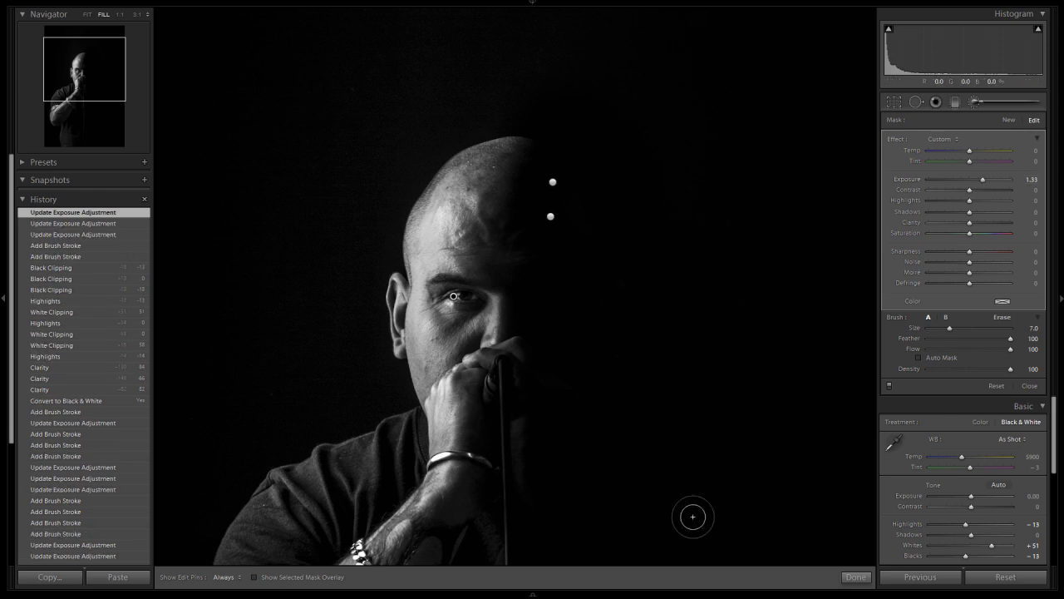
- Close the Adjustment Brush and compare an earlier History state before returning to the latest
{"action": "left_click", "coordinate": [1029, 386]}
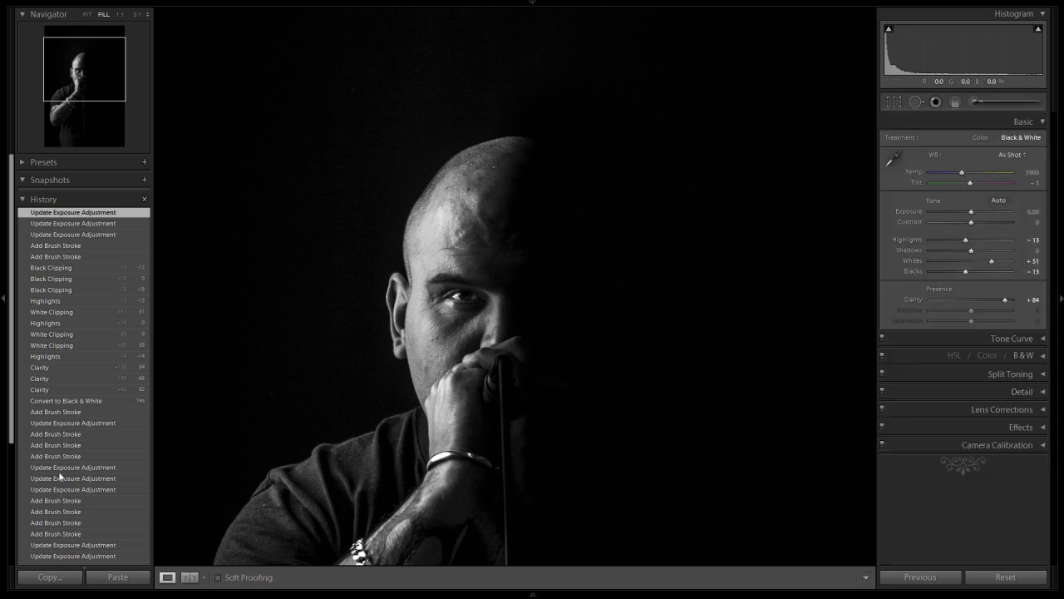
{"action": "left_click", "coordinate": [65, 246]}
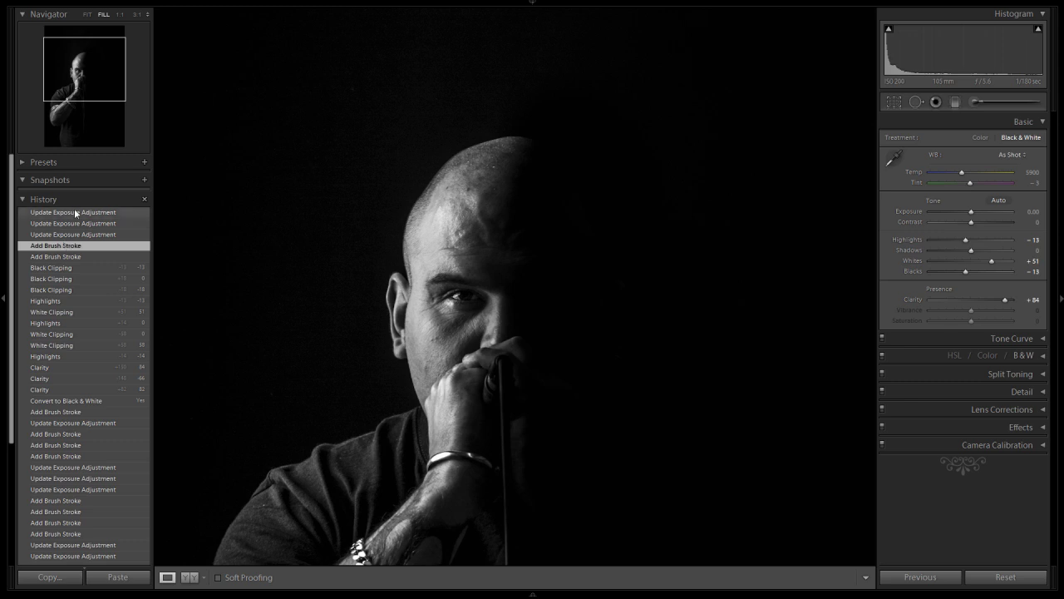
{"action": "left_click", "coordinate": [75, 213]}
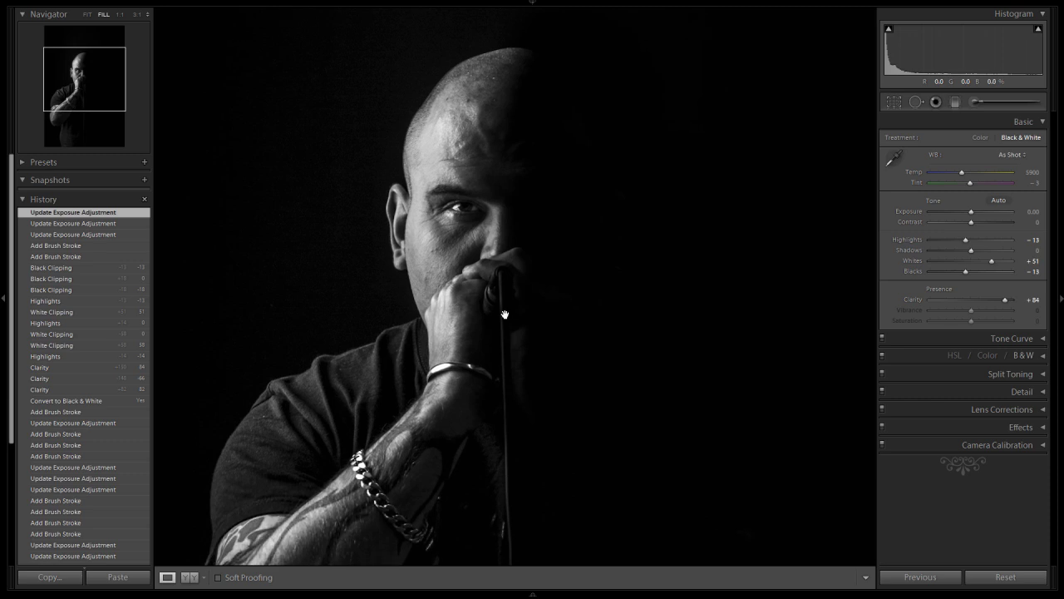
- Switch the Navigator to FIT so the whole portrait fills the window
{"action": "left_click", "coordinate": [94, 16]}
{"action": "left_click", "coordinate": [85, 15]}
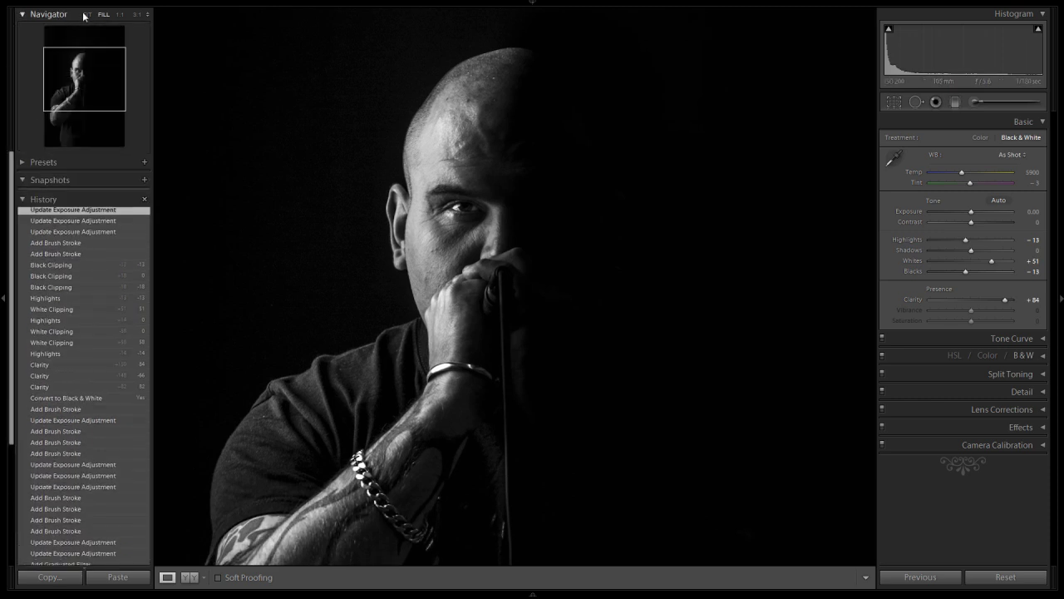
{"action": "left_click", "coordinate": [86, 15]}
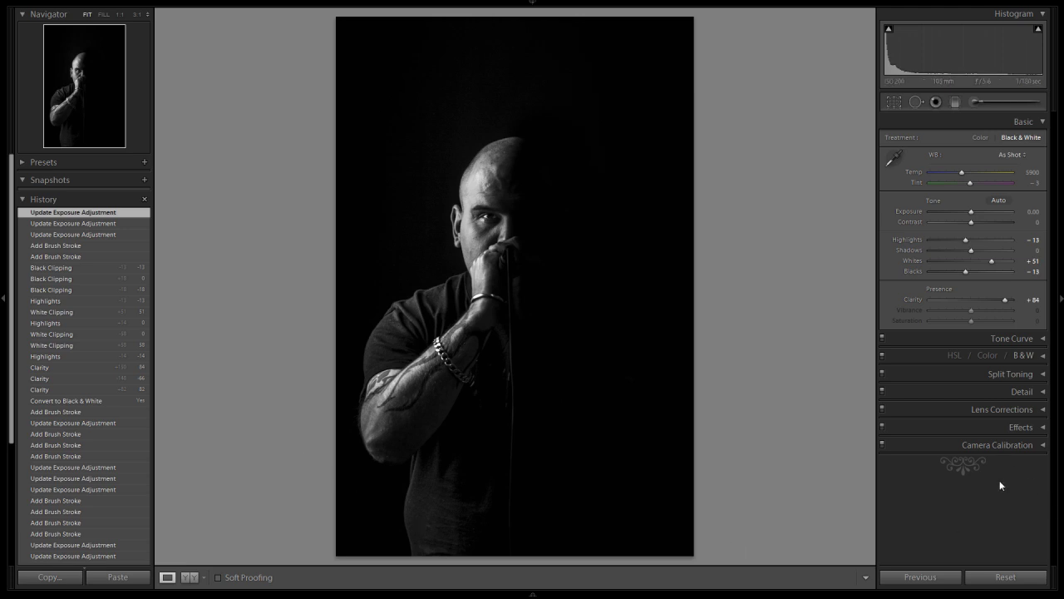
- Set the post-crop vignette Amount to −44 after briefly trying a lightening vignette
{"action": "left_click", "coordinate": [1025, 428]}
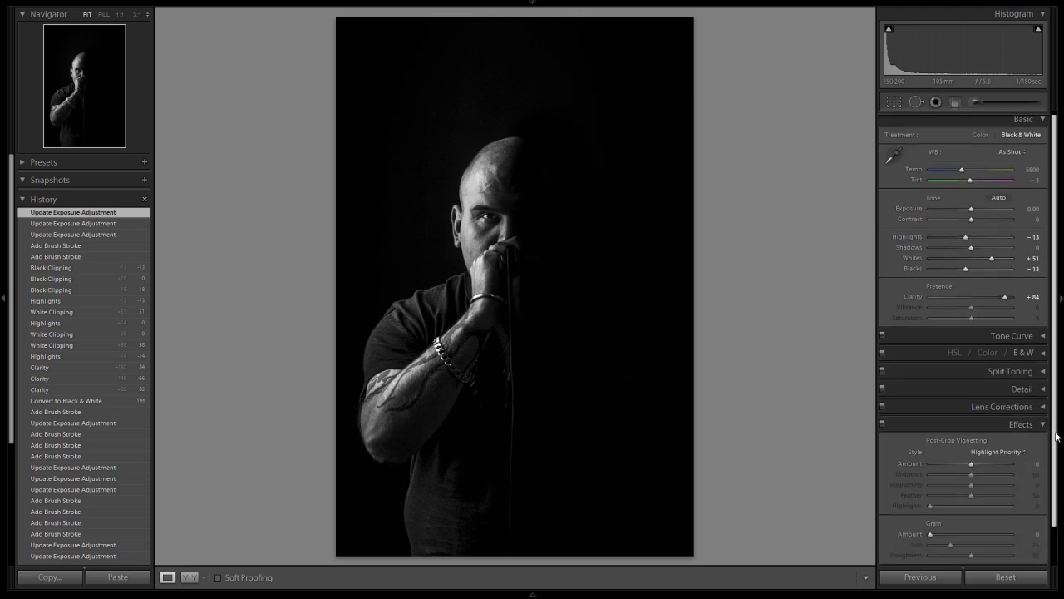
{"action": "scroll", "coordinate": [1056, 434], "scroll_direction": "down", "scroll_amount": 1}
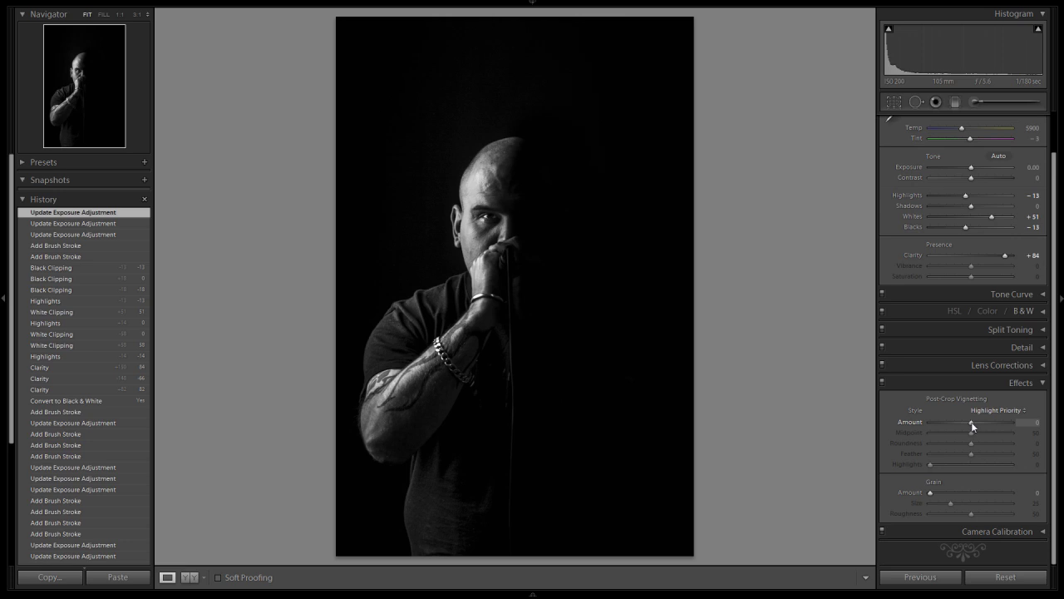
{"action": "left_click_drag", "start_coordinate": [972, 424], "coordinate": [966, 424]}
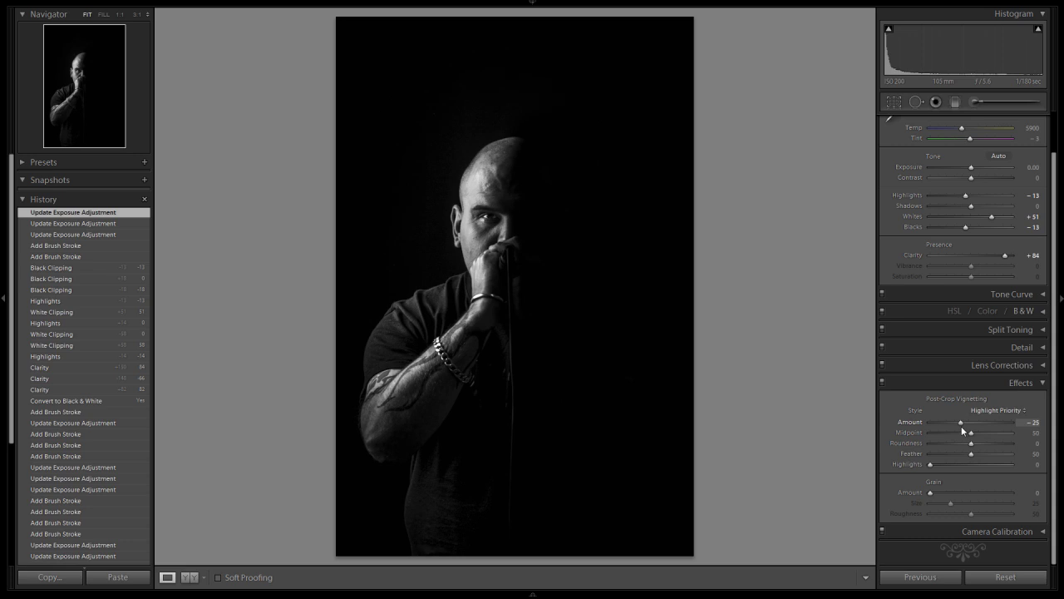
{"action": "mouse_move", "coordinate": [960, 426]}
{"action": "left_mouse_down"}
{"action": "mouse_move", "coordinate": [988, 425]}
{"action": "mouse_move", "coordinate": [962, 424]}
{"action": "left_mouse_up"}
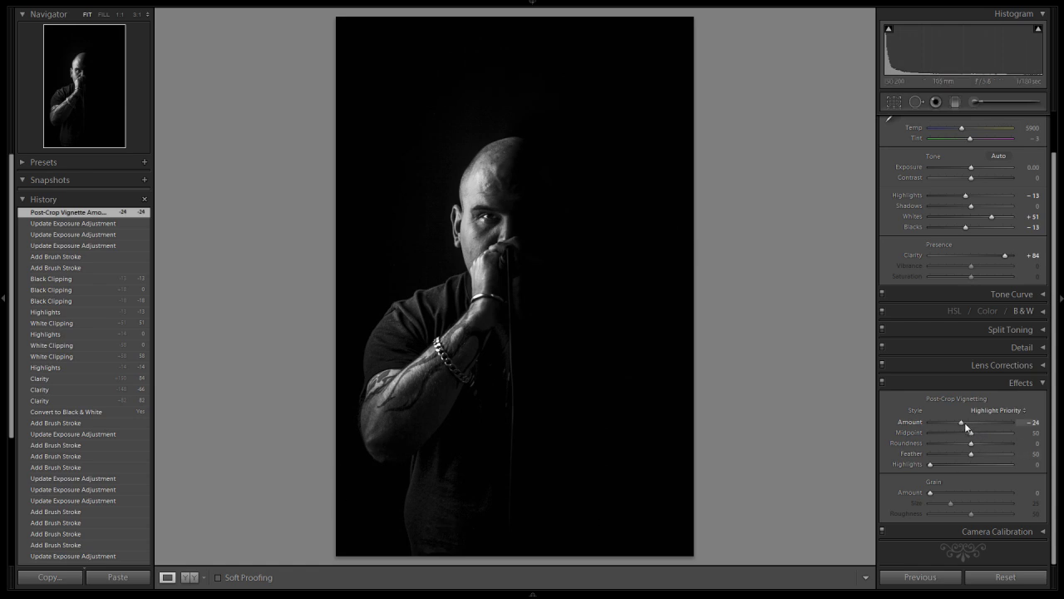
{"action": "left_click_drag", "start_coordinate": [962, 423], "coordinate": [957, 427]}
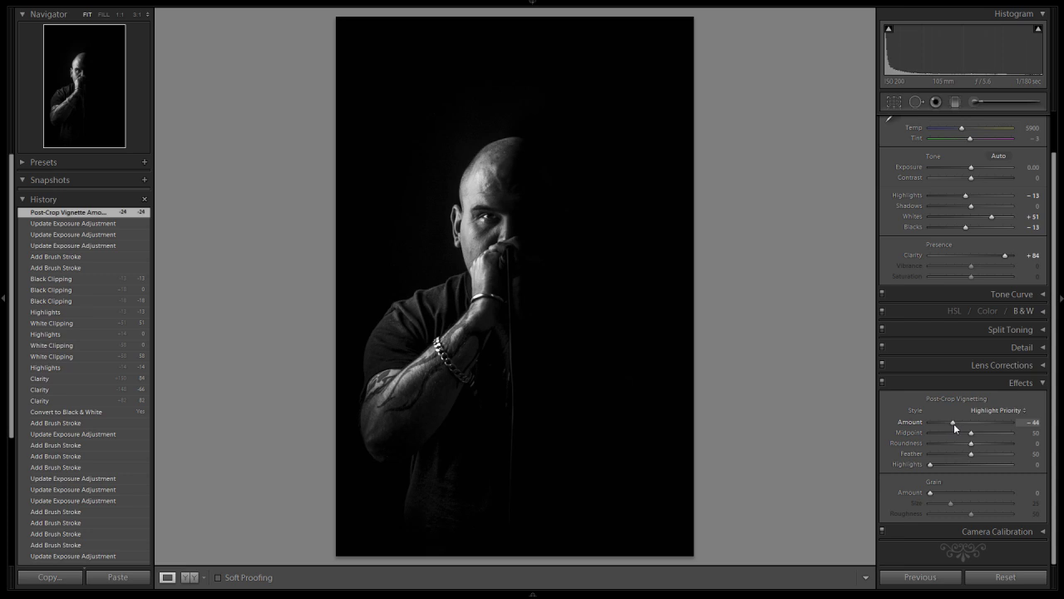
{"action": "left_click_drag", "start_coordinate": [954, 423], "coordinate": [954, 424]}
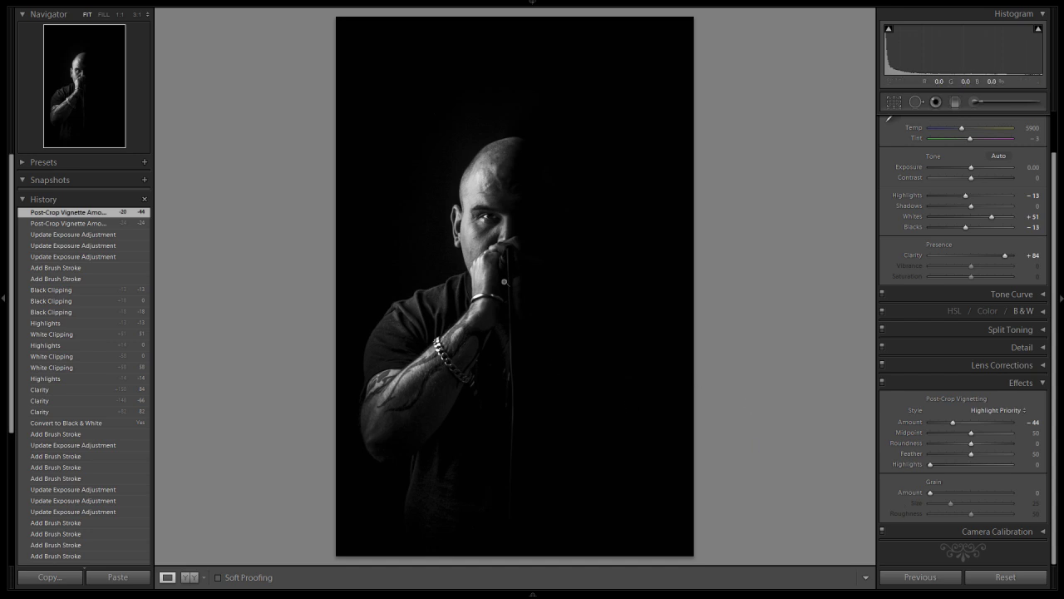
- Check the eye at 3:1 and the face at 1:1, then collapse the Effects panel
{"action": "left_click", "coordinate": [495, 218]}
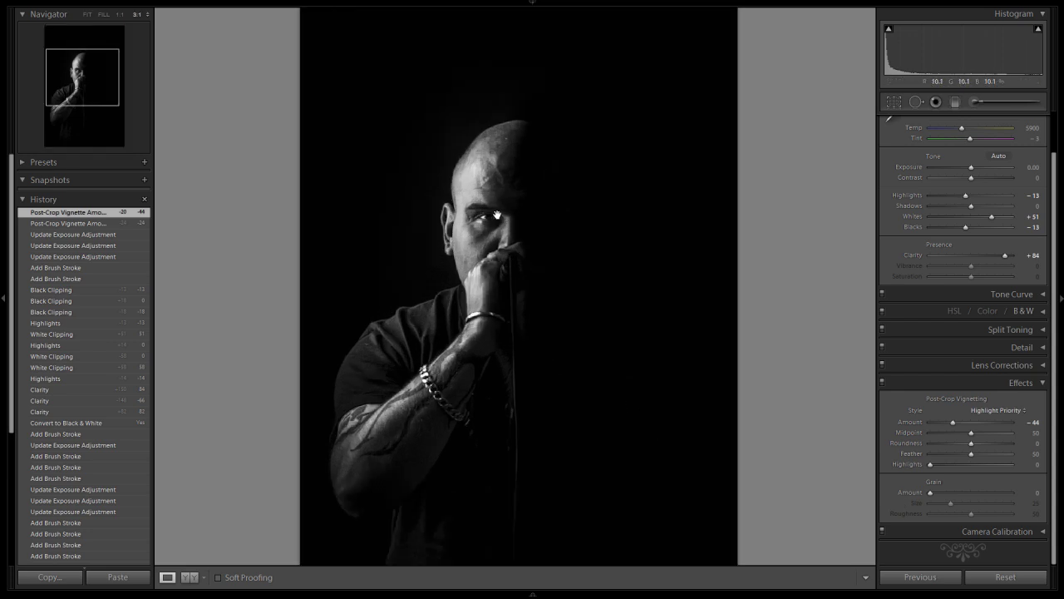
{"action": "left_click", "coordinate": [122, 16]}
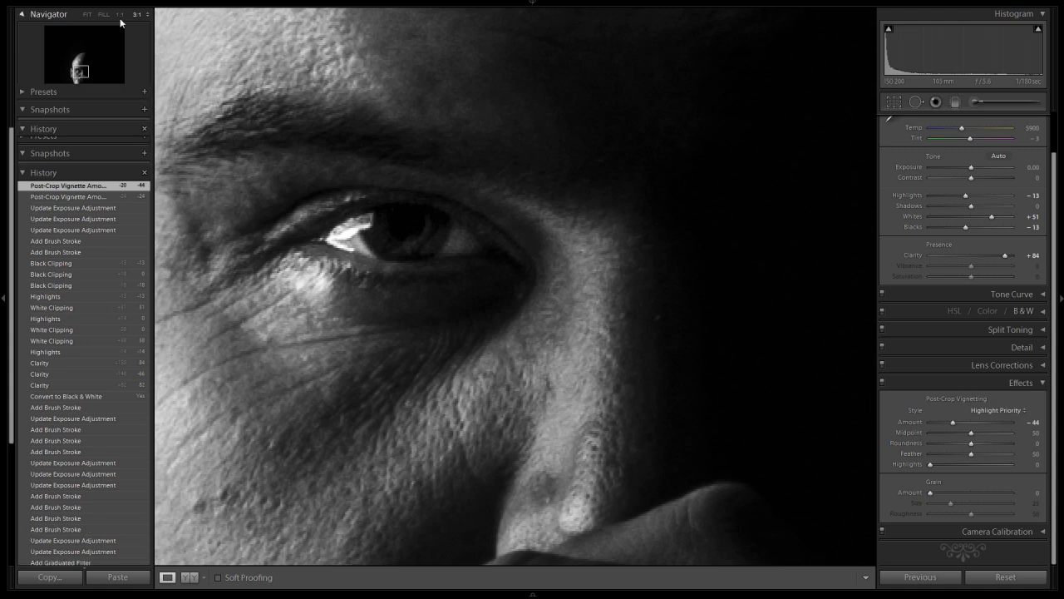
{"action": "left_click", "coordinate": [122, 17]}
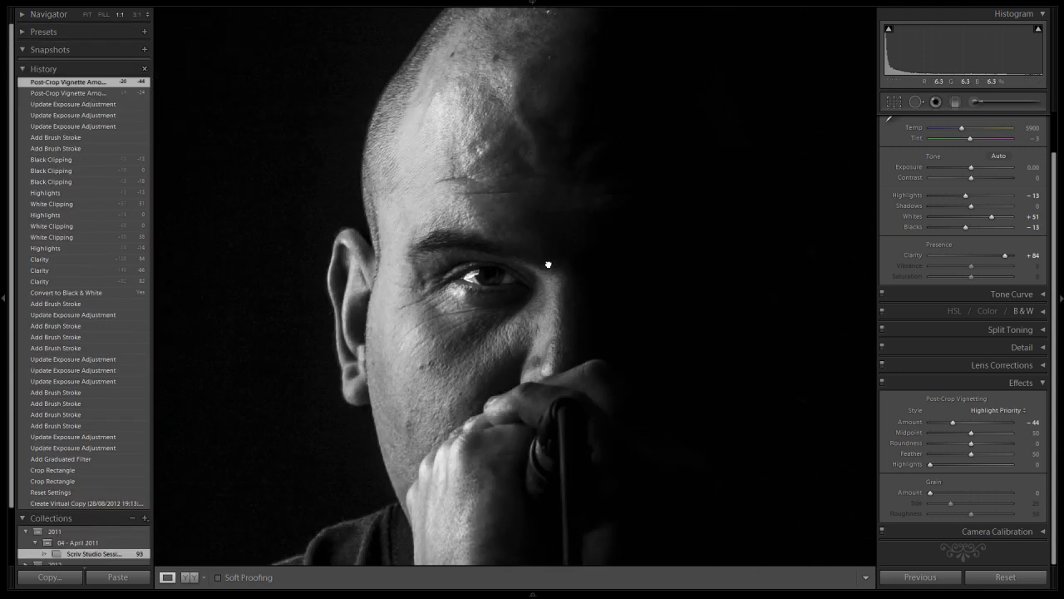
{"action": "left_click_drag", "start_coordinate": [552, 283], "coordinate": [515, 285]}
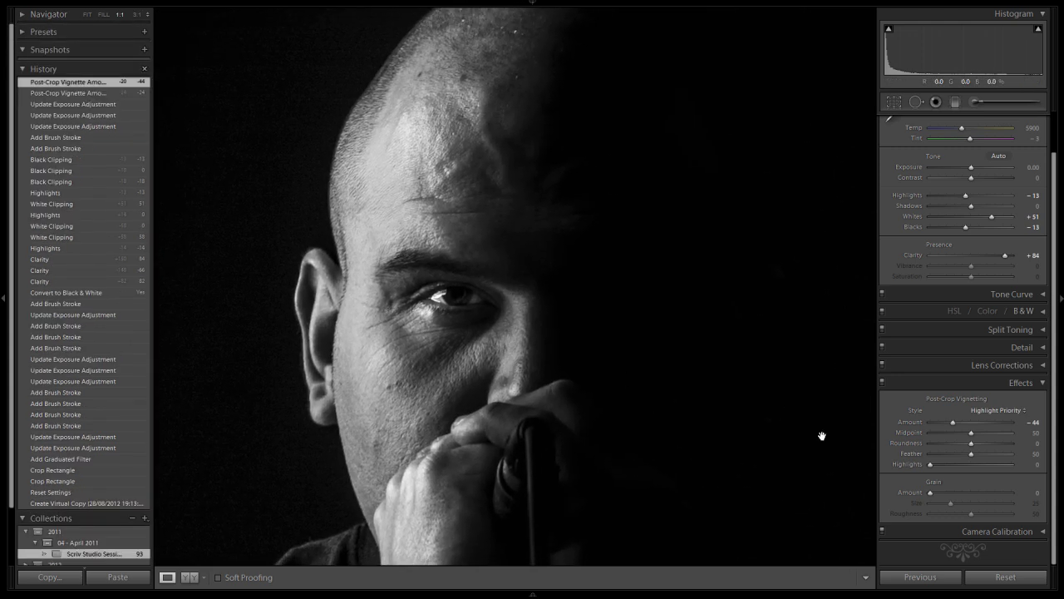
{"action": "left_click", "coordinate": [1025, 386]}
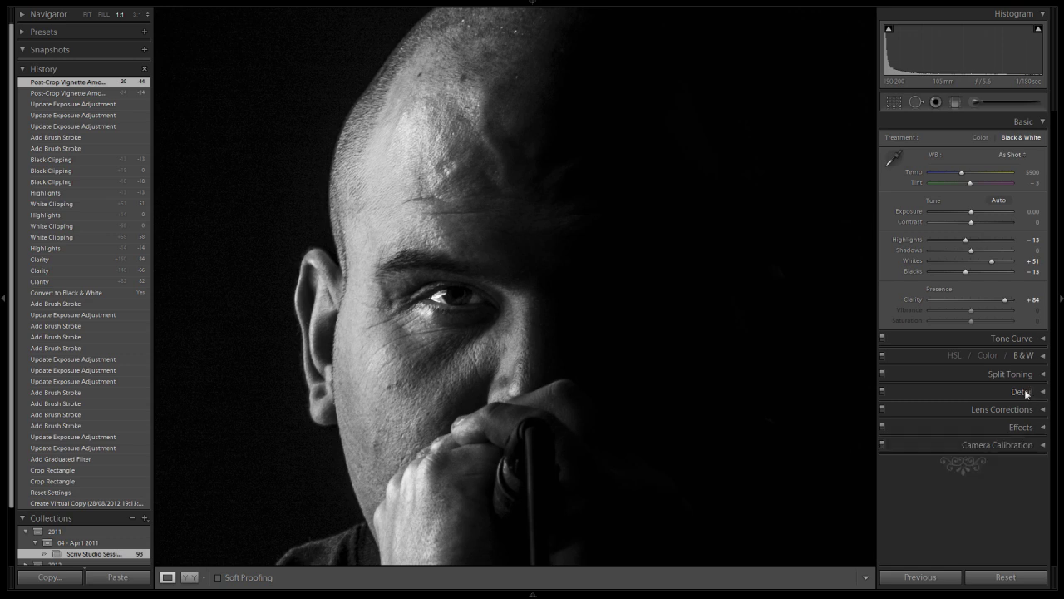
- Set Sharpening Amount to 74 and compare against the pre-sharpening History state
{"action": "left_click", "coordinate": [1025, 391]}
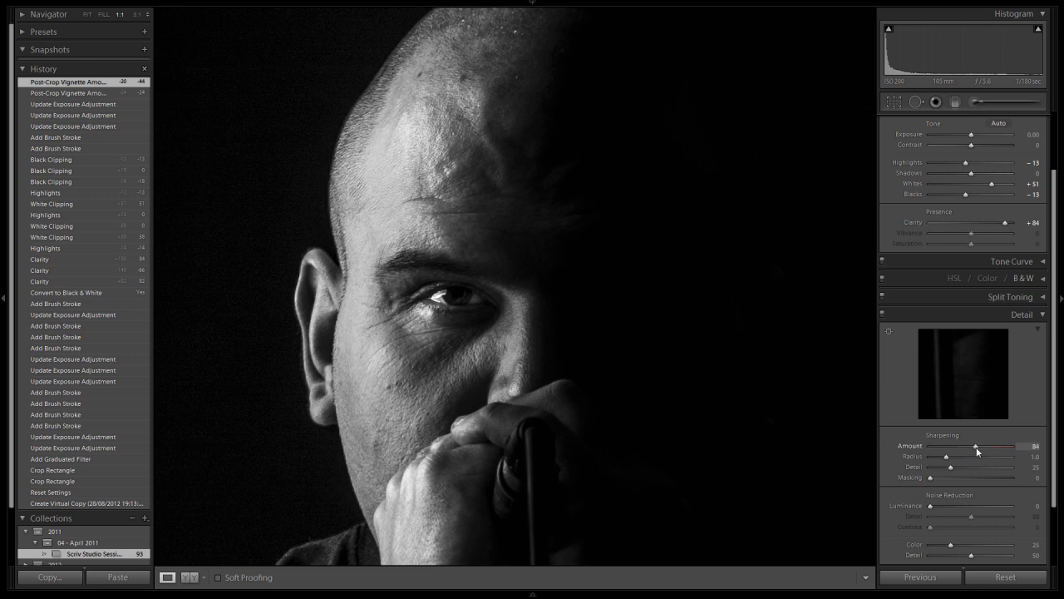
{"action": "left_click_drag", "start_coordinate": [977, 447], "coordinate": [972, 449]}
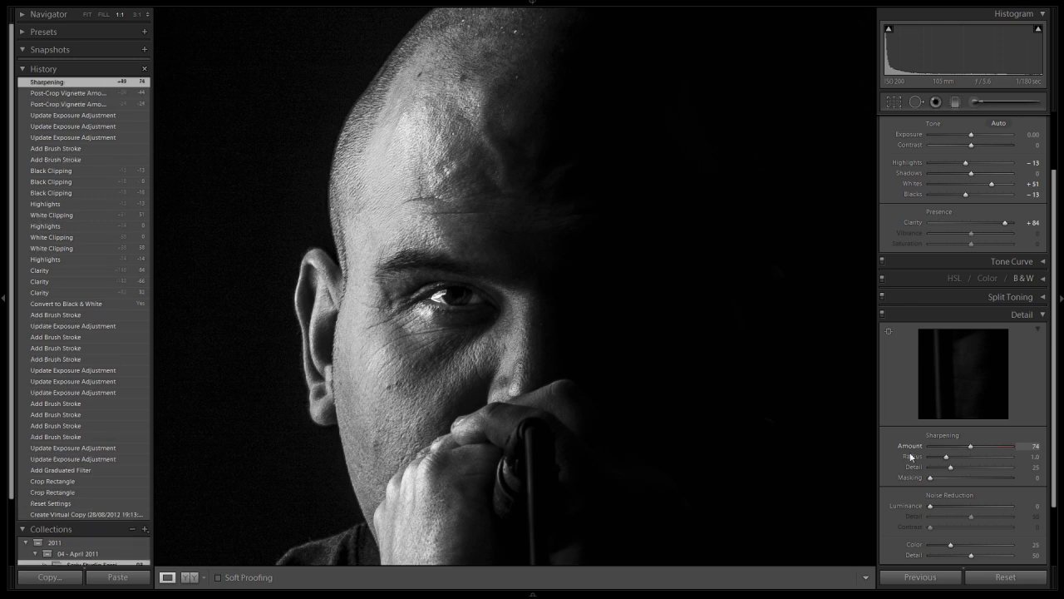
{"action": "left_click", "coordinate": [69, 93]}
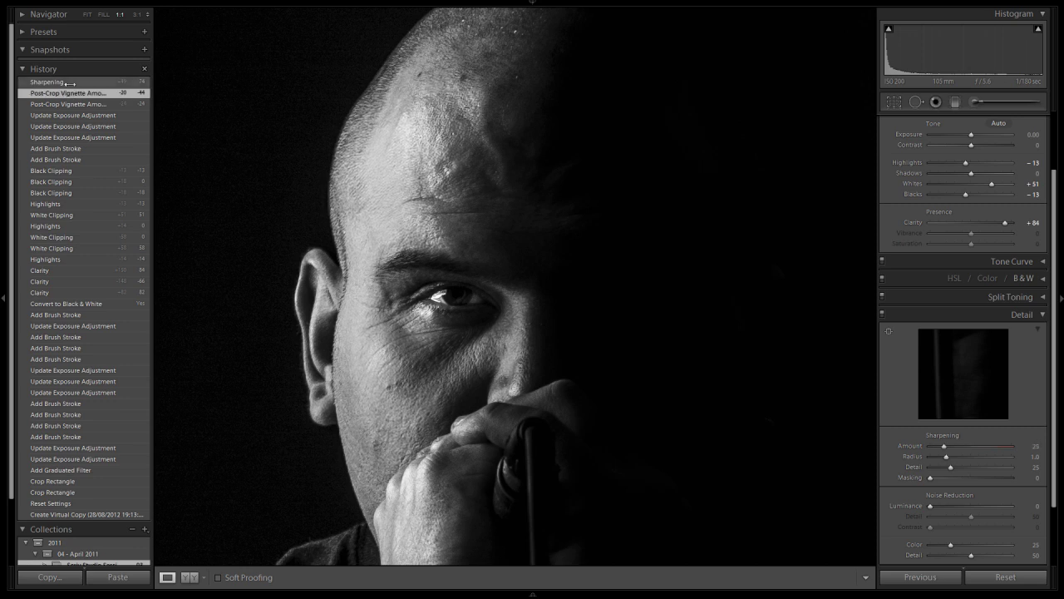
{"action": "left_click", "coordinate": [70, 83]}
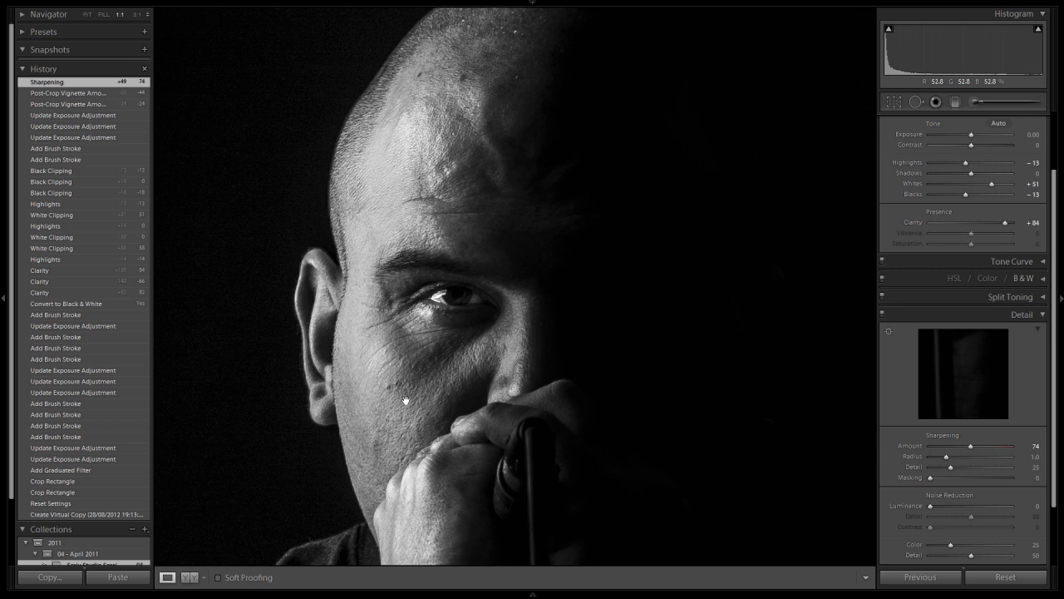
{"action": "left_click_drag", "start_coordinate": [406, 401], "coordinate": [450, 378]}
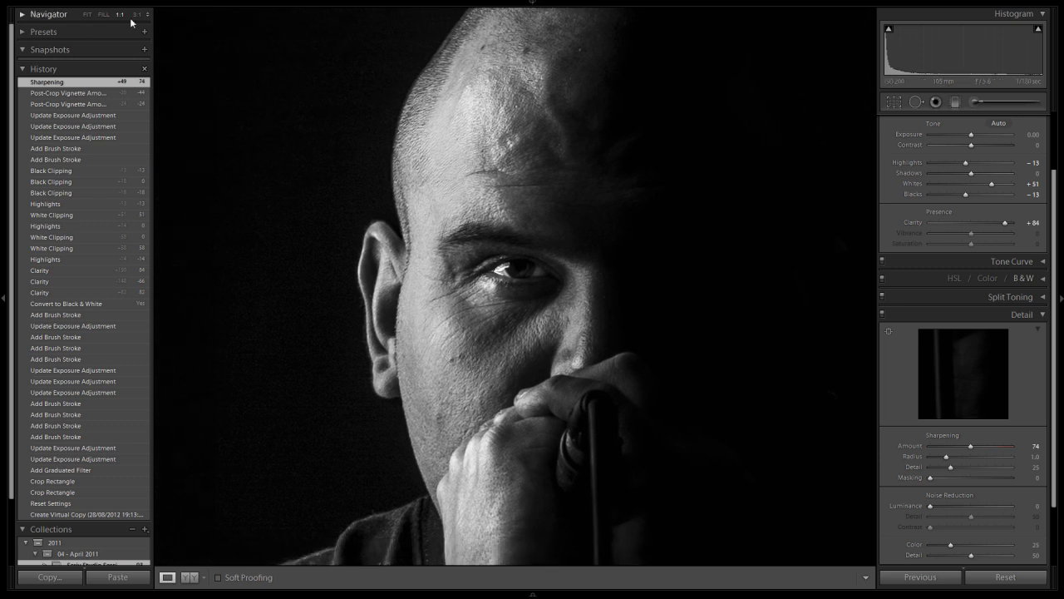
- Zoom to 3:1 on the cheek and pick the Spot Removal Heal brush, slightly smaller
{"action": "left_click", "coordinate": [137, 15]}
{"action": "left_click_drag", "start_coordinate": [416, 444], "coordinate": [585, 324]}
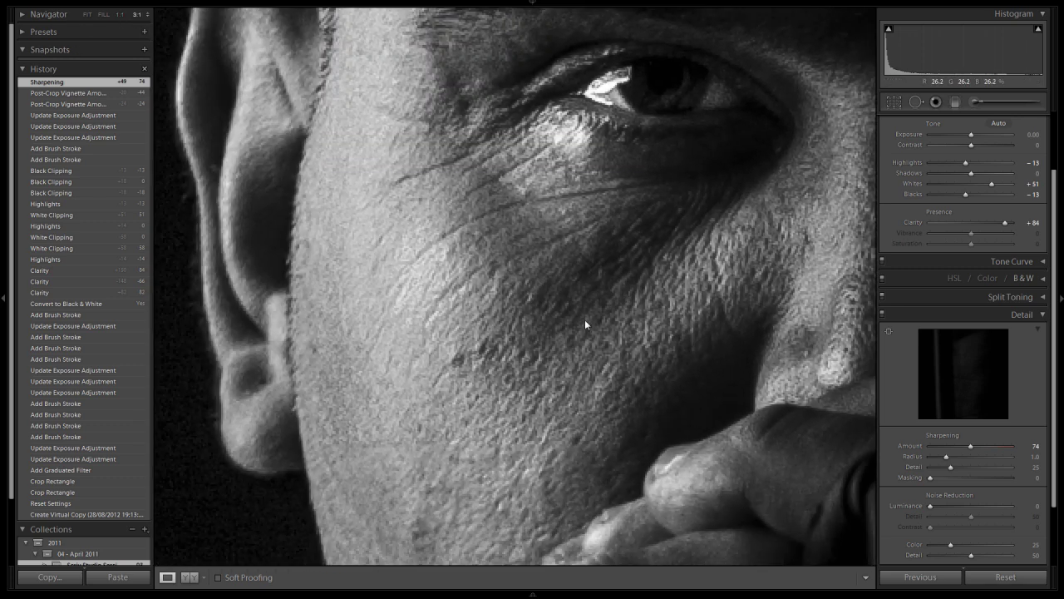
{"action": "left_click", "coordinate": [915, 102]}
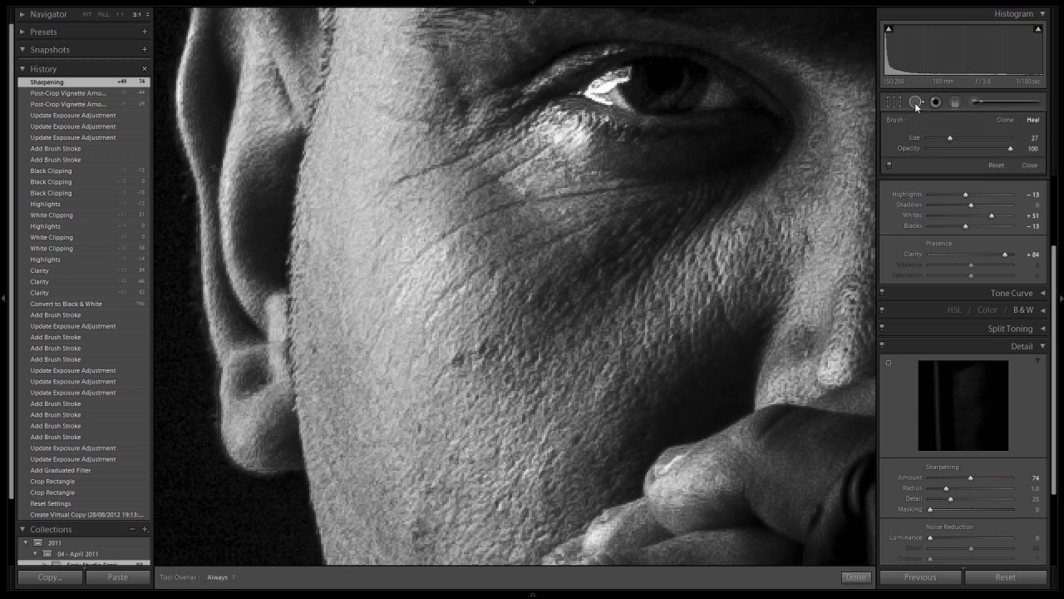
{"action": "left_click", "coordinate": [917, 104]}
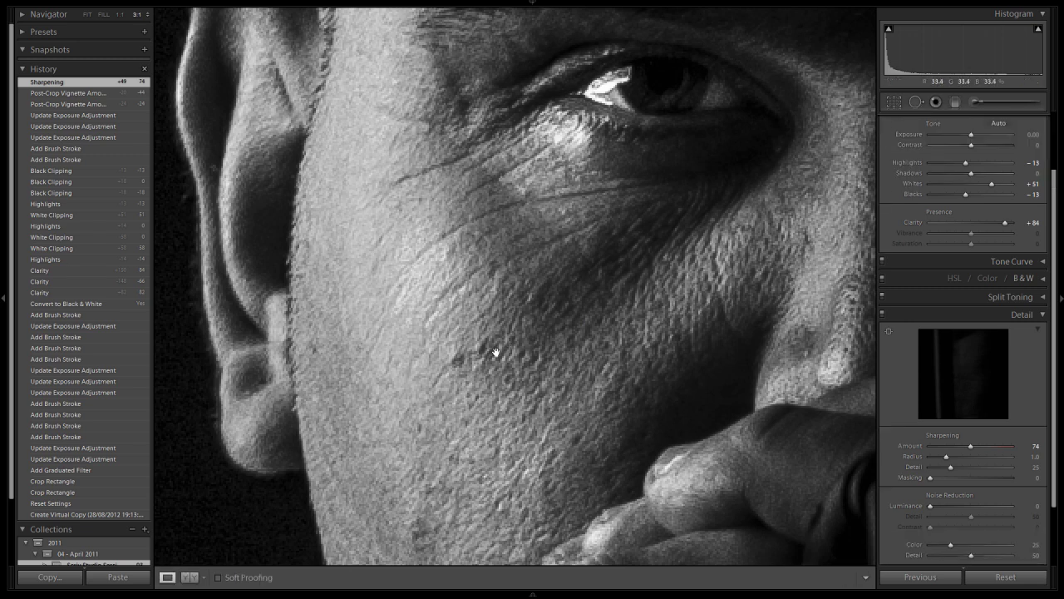
{"action": "left_click", "coordinate": [917, 101]}
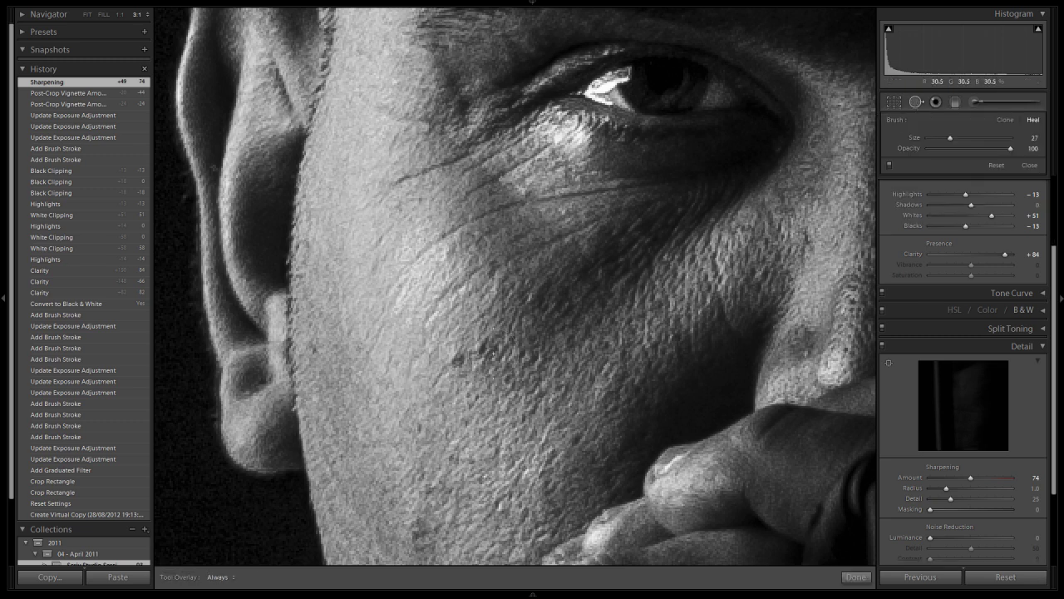
{"action": "key", "text": "bracketleft"}
{"action": "key", "text": "bracketleft"}
{"action": "key", "text": "bracketleft"}
- Heal the dark cheek blemish and a smaller one beside it, the latest at size 12
{"action": "left_click", "coordinate": [458, 366]}
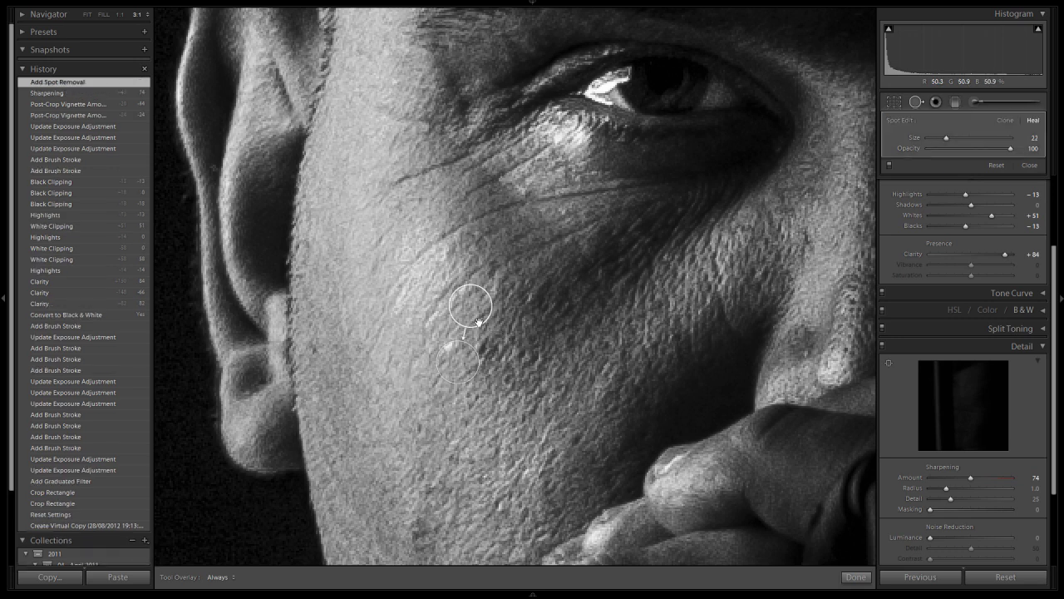
{"action": "key", "text": "Delete"}
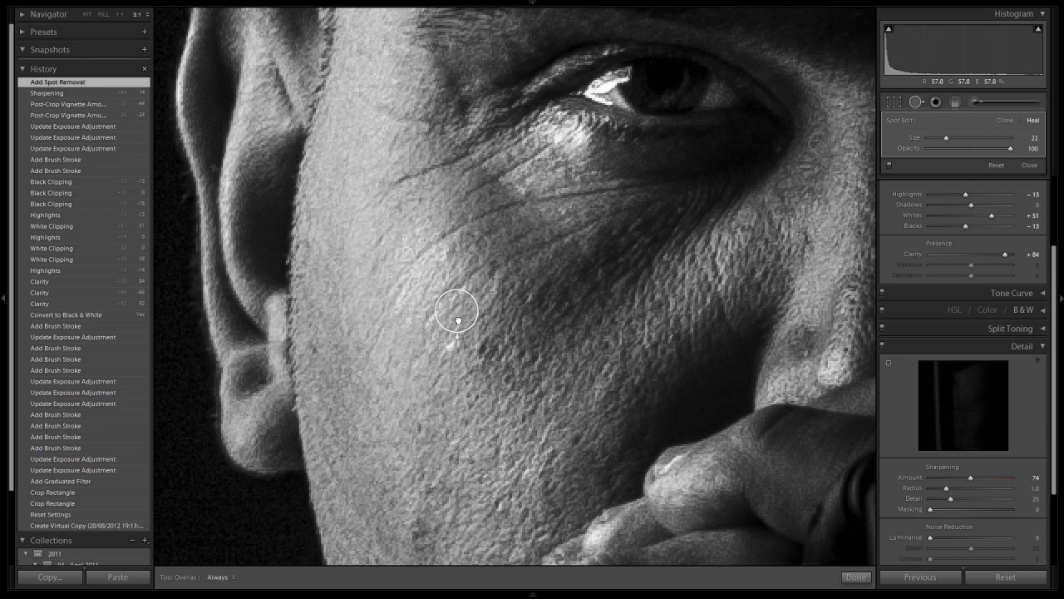
{"action": "left_click", "coordinate": [458, 319]}
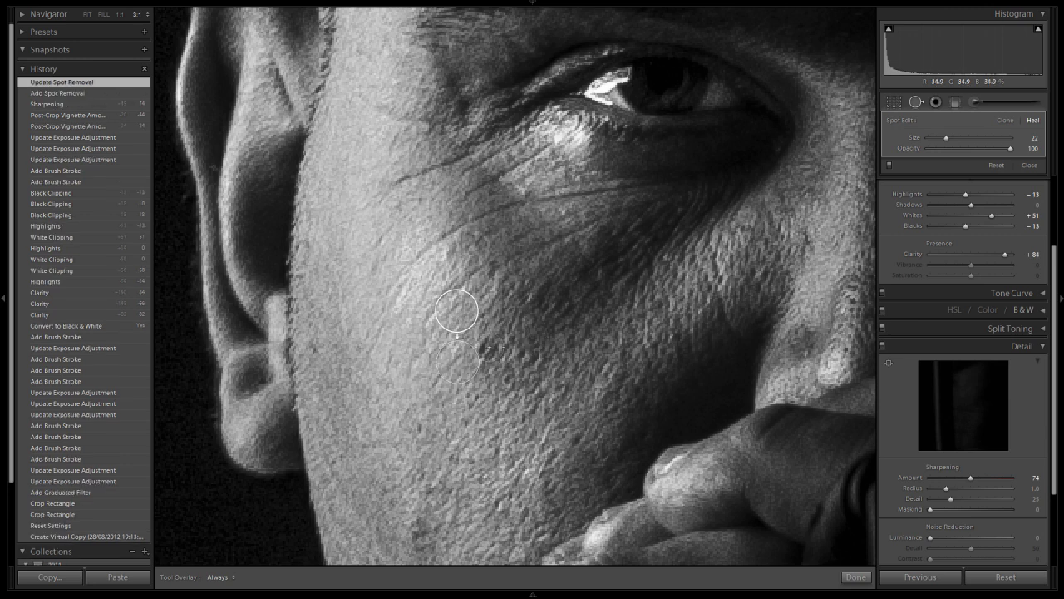
{"action": "scroll", "coordinate": [483, 348], "scroll_direction": "down", "scroll_amount": 5}
{"action": "left_click", "coordinate": [482, 347]}
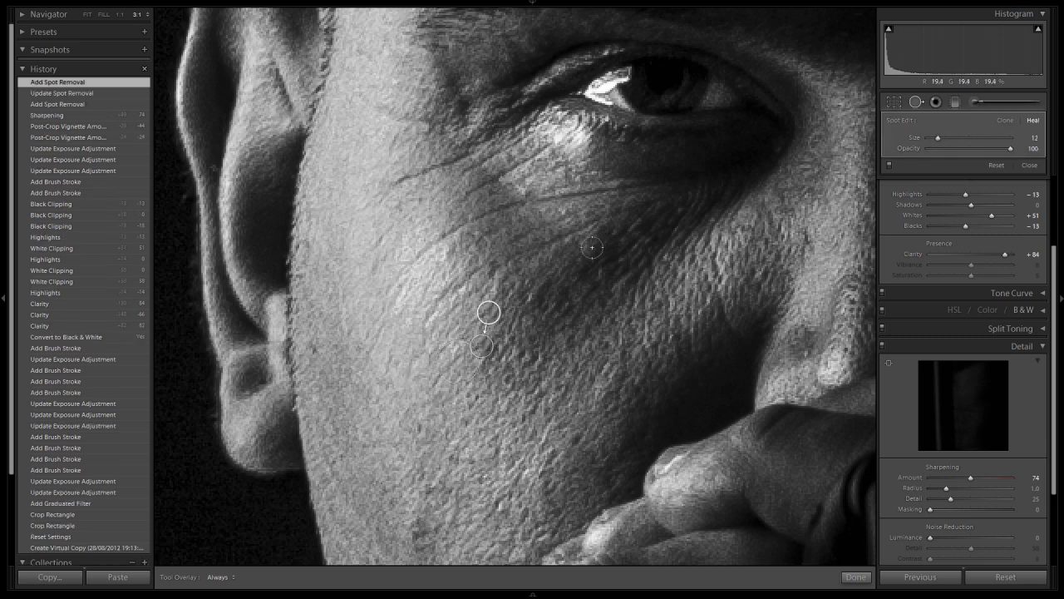
- Heal the bright specks across the scalp and crown with size-14 Heal spots
{"action": "left_click_drag", "start_coordinate": [628, 227], "coordinate": [598, 456]}
{"action": "left_click_drag", "start_coordinate": [627, 124], "coordinate": [603, 421]}
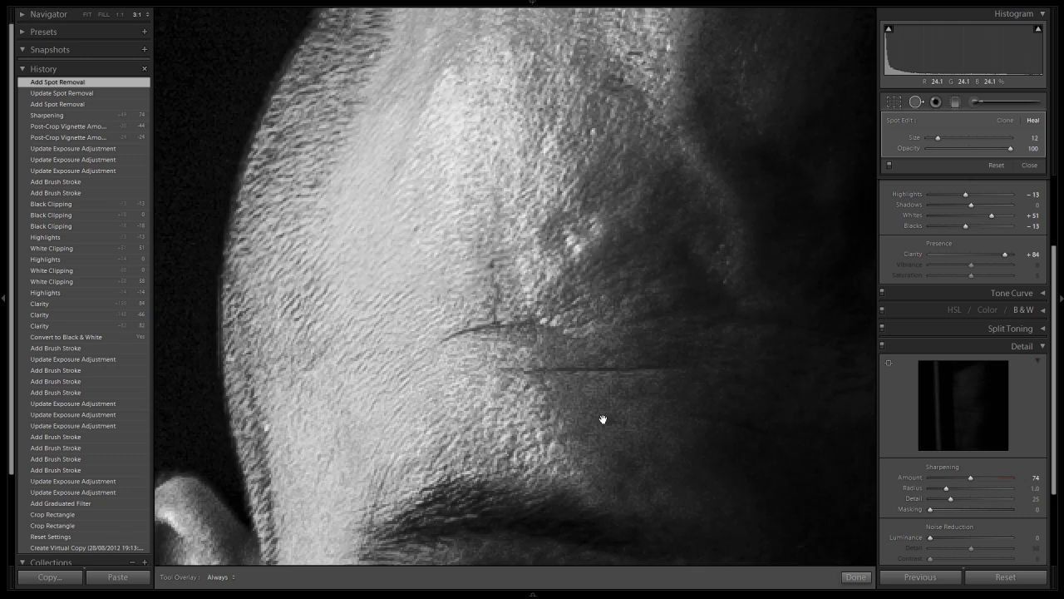
{"action": "left_click_drag", "start_coordinate": [646, 241], "coordinate": [614, 352]}
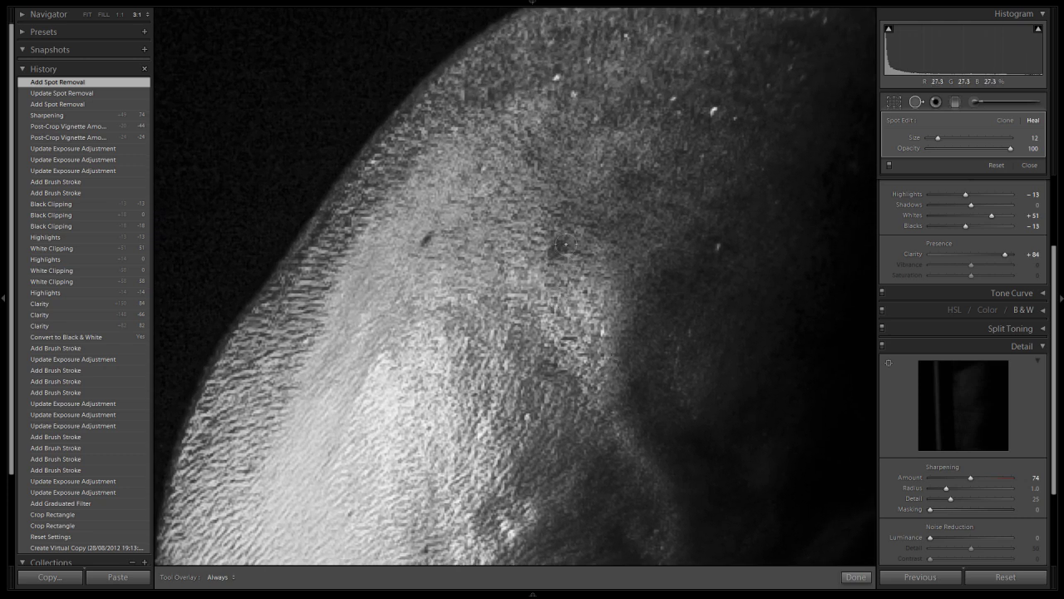
{"action": "scroll", "coordinate": [559, 245], "scroll_direction": "up", "scroll_amount": 2}
{"action": "left_click", "coordinate": [555, 252]}
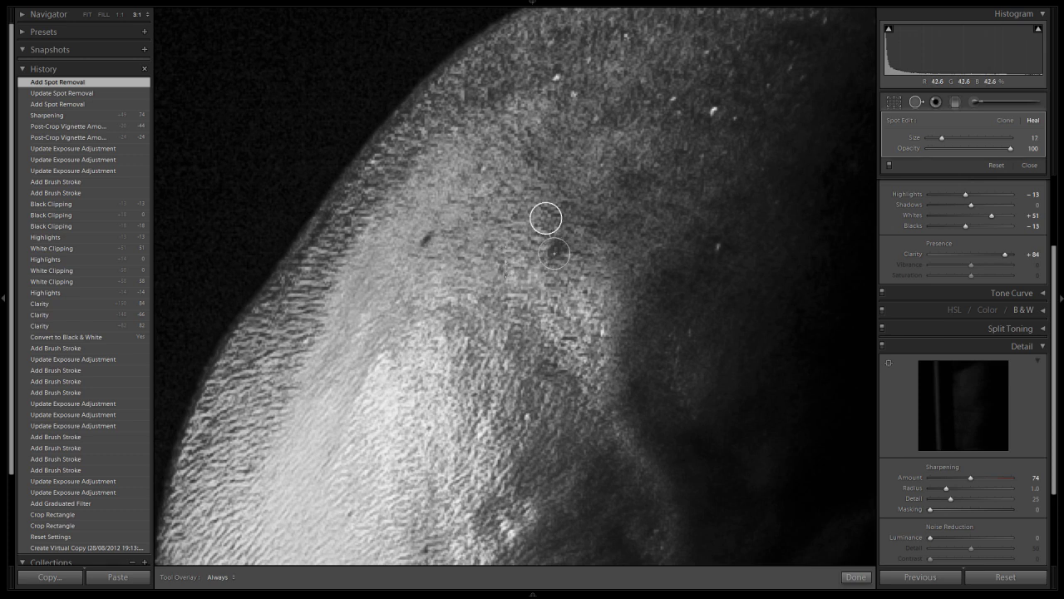
{"action": "left_click", "coordinate": [426, 237]}
{"action": "scroll", "coordinate": [715, 247], "scroll_direction": "down", "scroll_amount": 2}
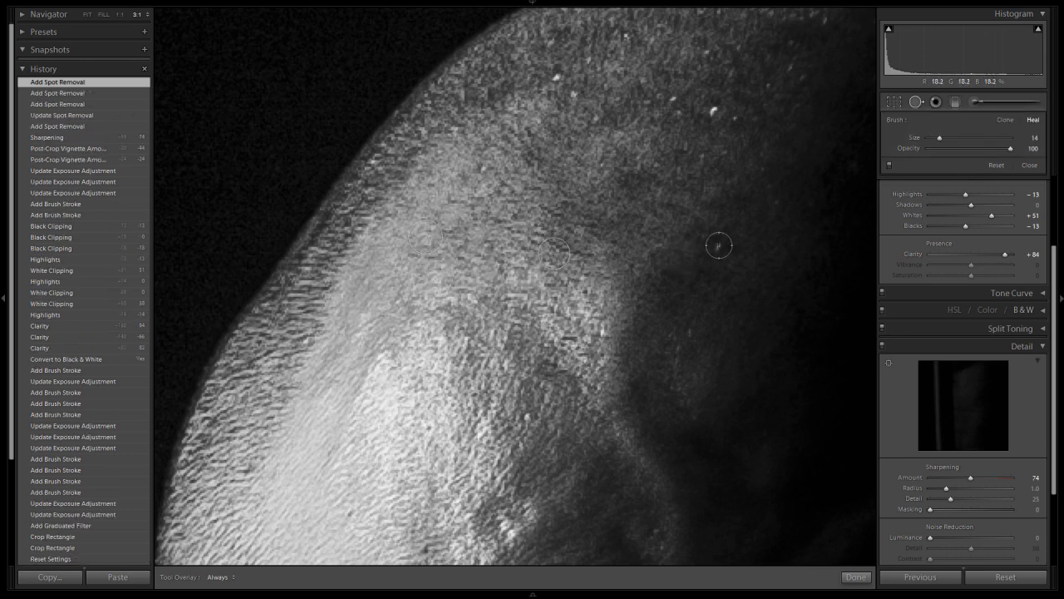
{"action": "left_click", "coordinate": [715, 246]}
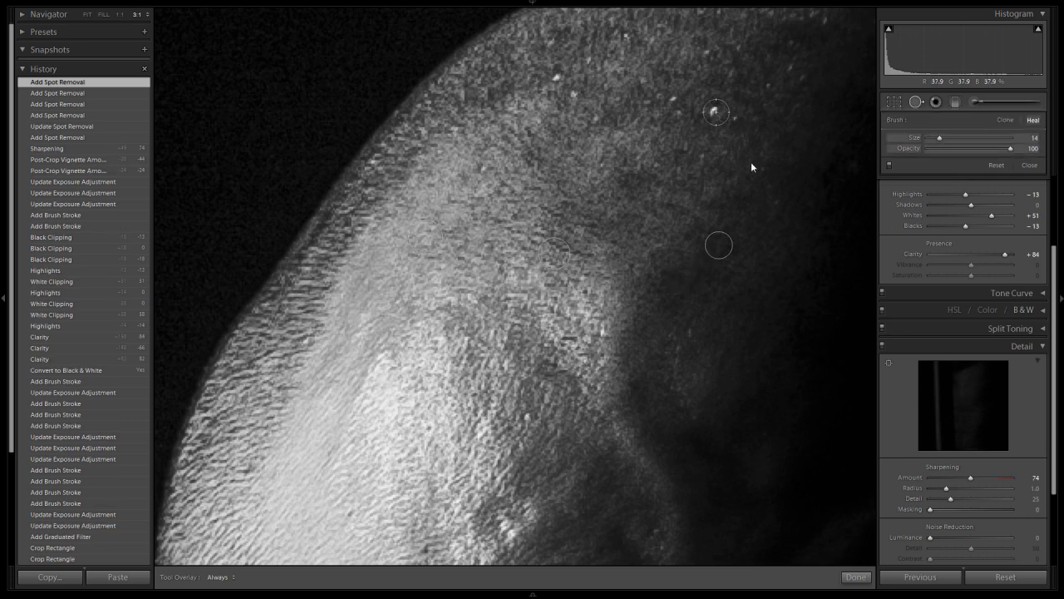
{"action": "left_click", "coordinate": [715, 112]}
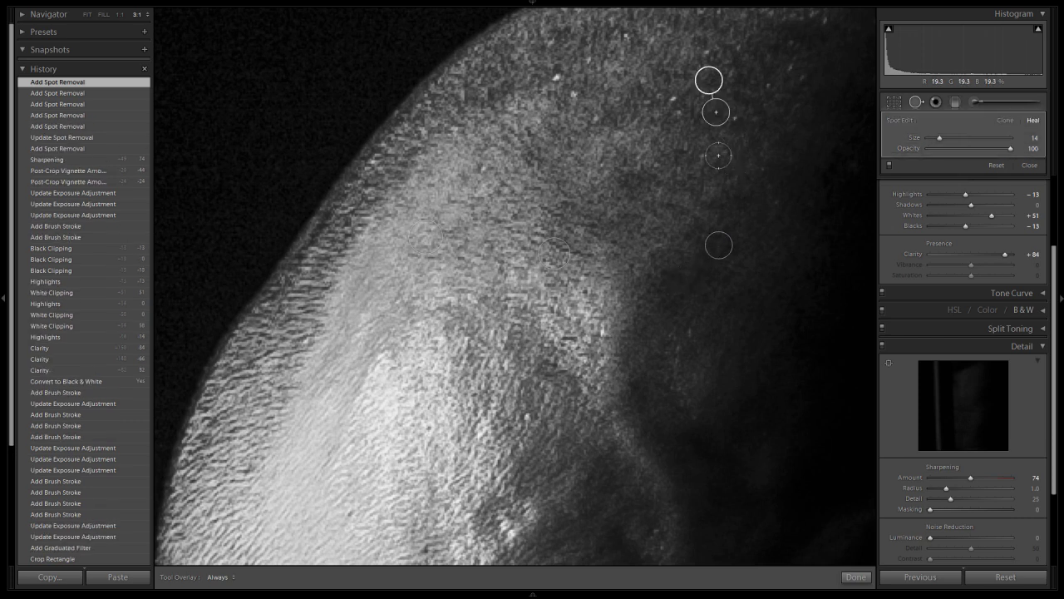
{"action": "left_click", "coordinate": [676, 100]}
{"action": "left_click", "coordinate": [555, 77]}
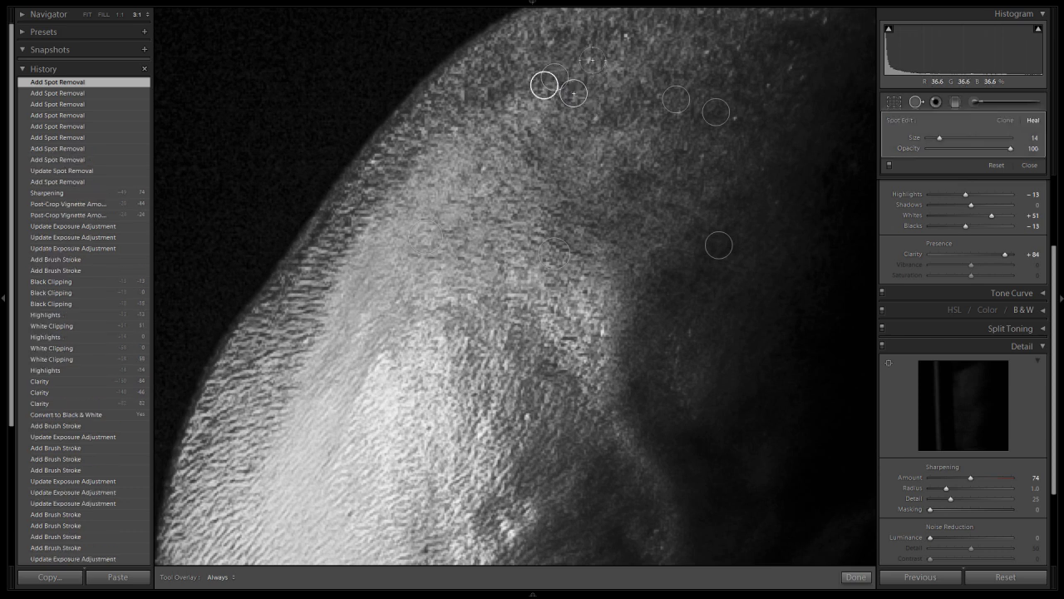
{"action": "left_click", "coordinate": [589, 60]}
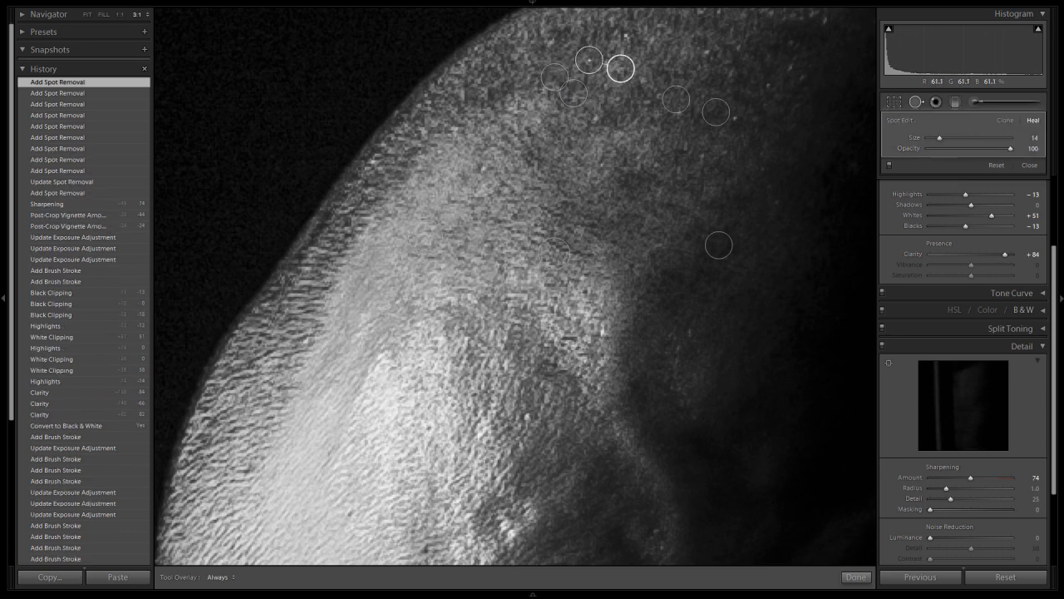
- Heal the two forehead marks, then zoom to 1:1 to review
{"action": "left_click_drag", "start_coordinate": [521, 440], "coordinate": [639, 306]}
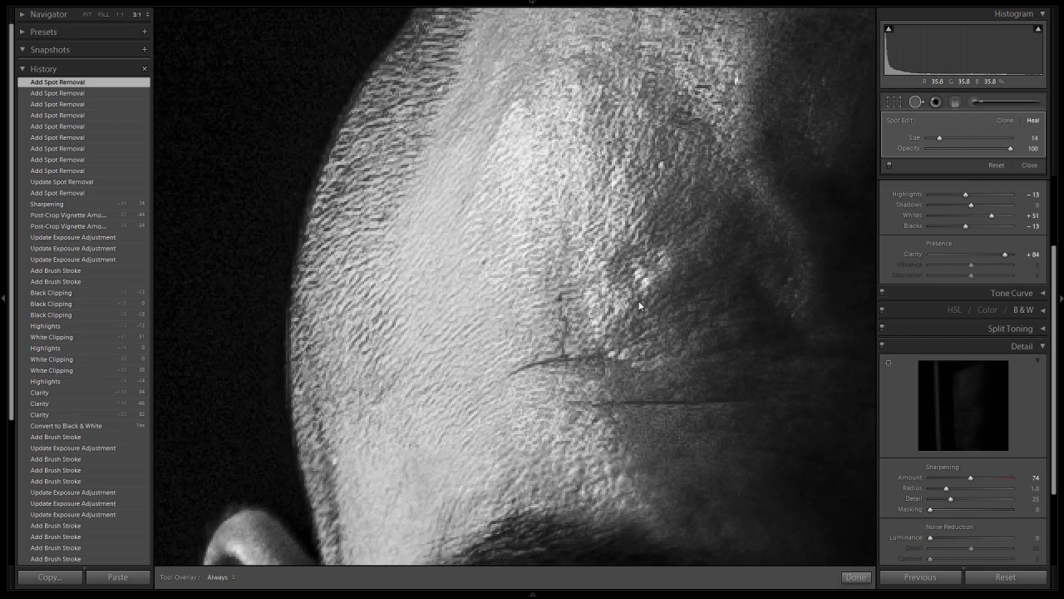
{"action": "left_click", "coordinate": [487, 265]}
{"action": "left_click", "coordinate": [560, 297]}
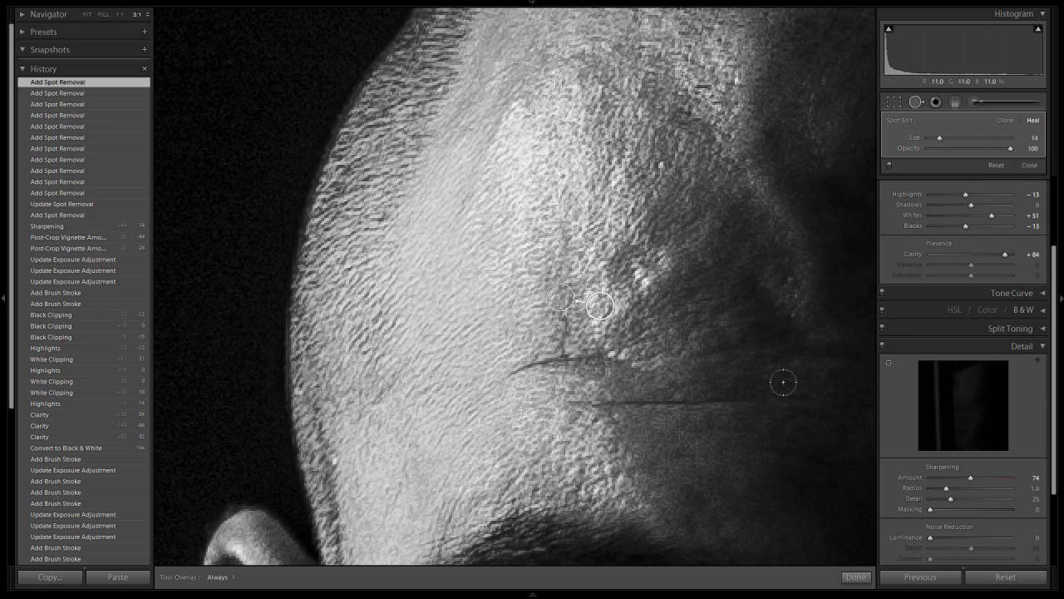
{"action": "left_click", "coordinate": [120, 14]}
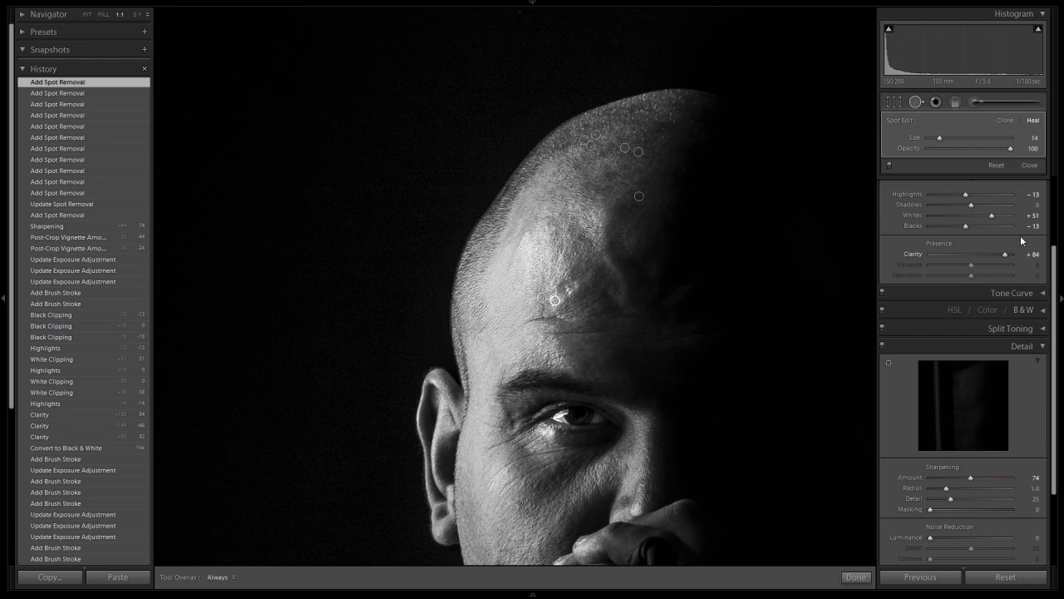
- Close Spot Removal with Done and fit the whole healed portrait in the window
{"action": "left_click", "coordinate": [855, 576]}
{"action": "left_click_drag", "start_coordinate": [737, 494], "coordinate": [630, 406]}
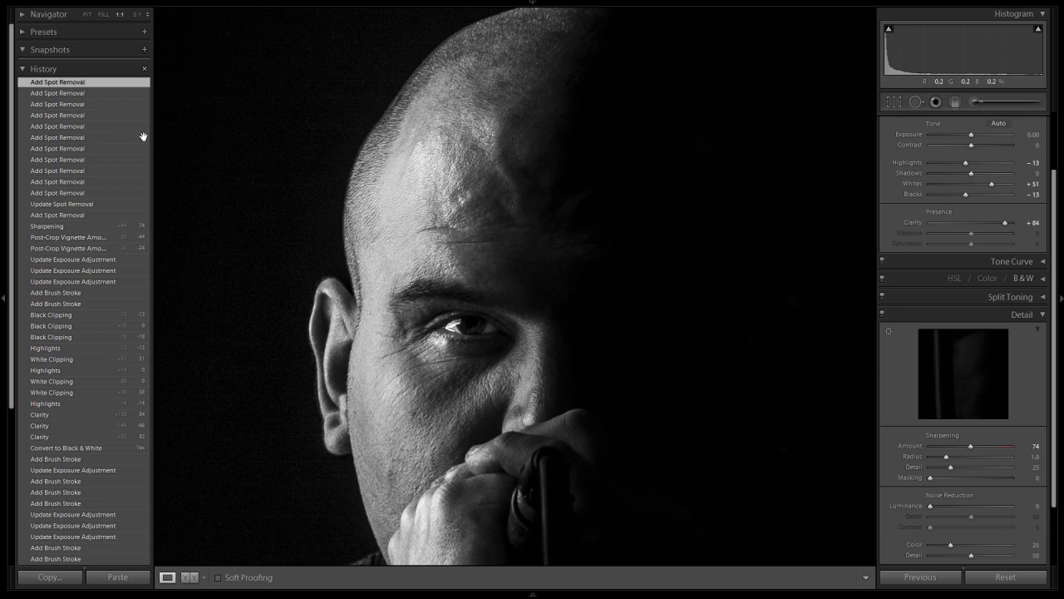
{"action": "left_click", "coordinate": [88, 15]}
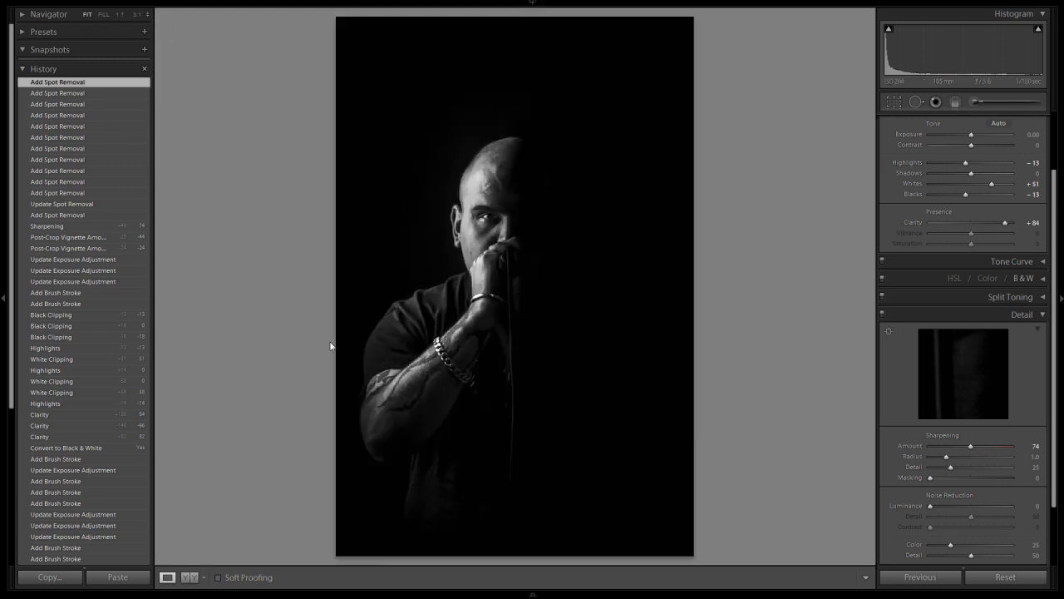